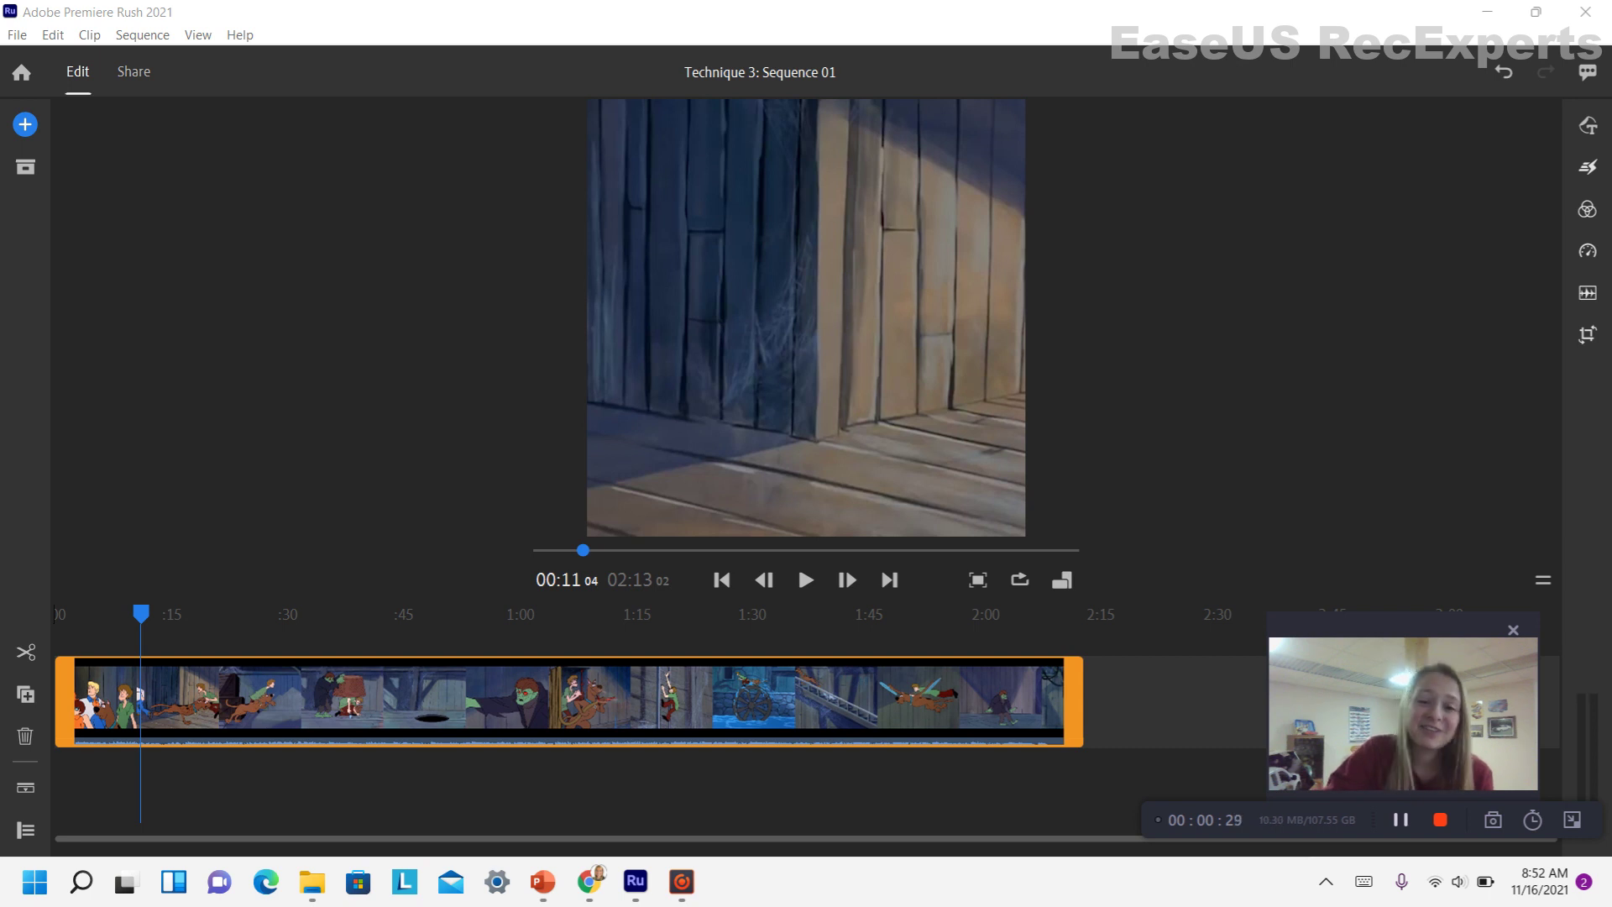
Preview the chase clip from about 00:11 to 00:29 with the computer's sound volume raised
click(805, 579)
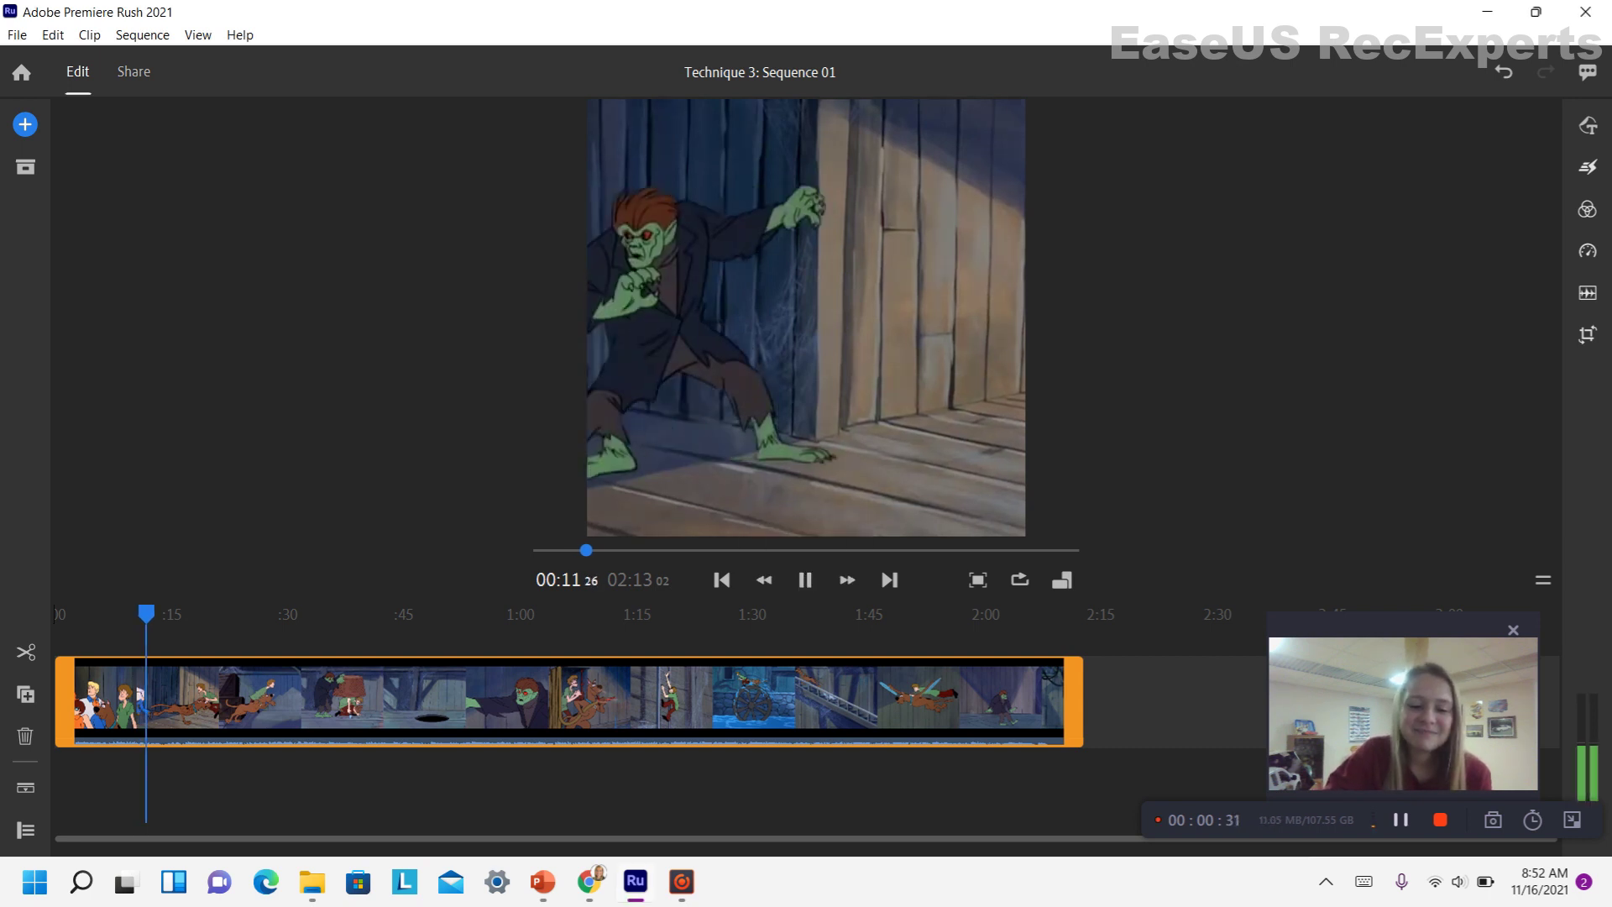
key(XF86AudioLowerVolume)
key(XF86AudioRaiseVolume)
key(XF86AudioRaiseVolume)
key(XF86AudioRaiseVolume)
key(XF86AudioRaiseVolume)
key(XF86AudioRaiseVolume)
key(XF86AudioRaiseVolume)
key(XF86AudioRaiseVolume)
key(XF86AudioRaiseVolume)
key(XF86AudioRaiseVolume)
key(XF86AudioRaiseVolume)
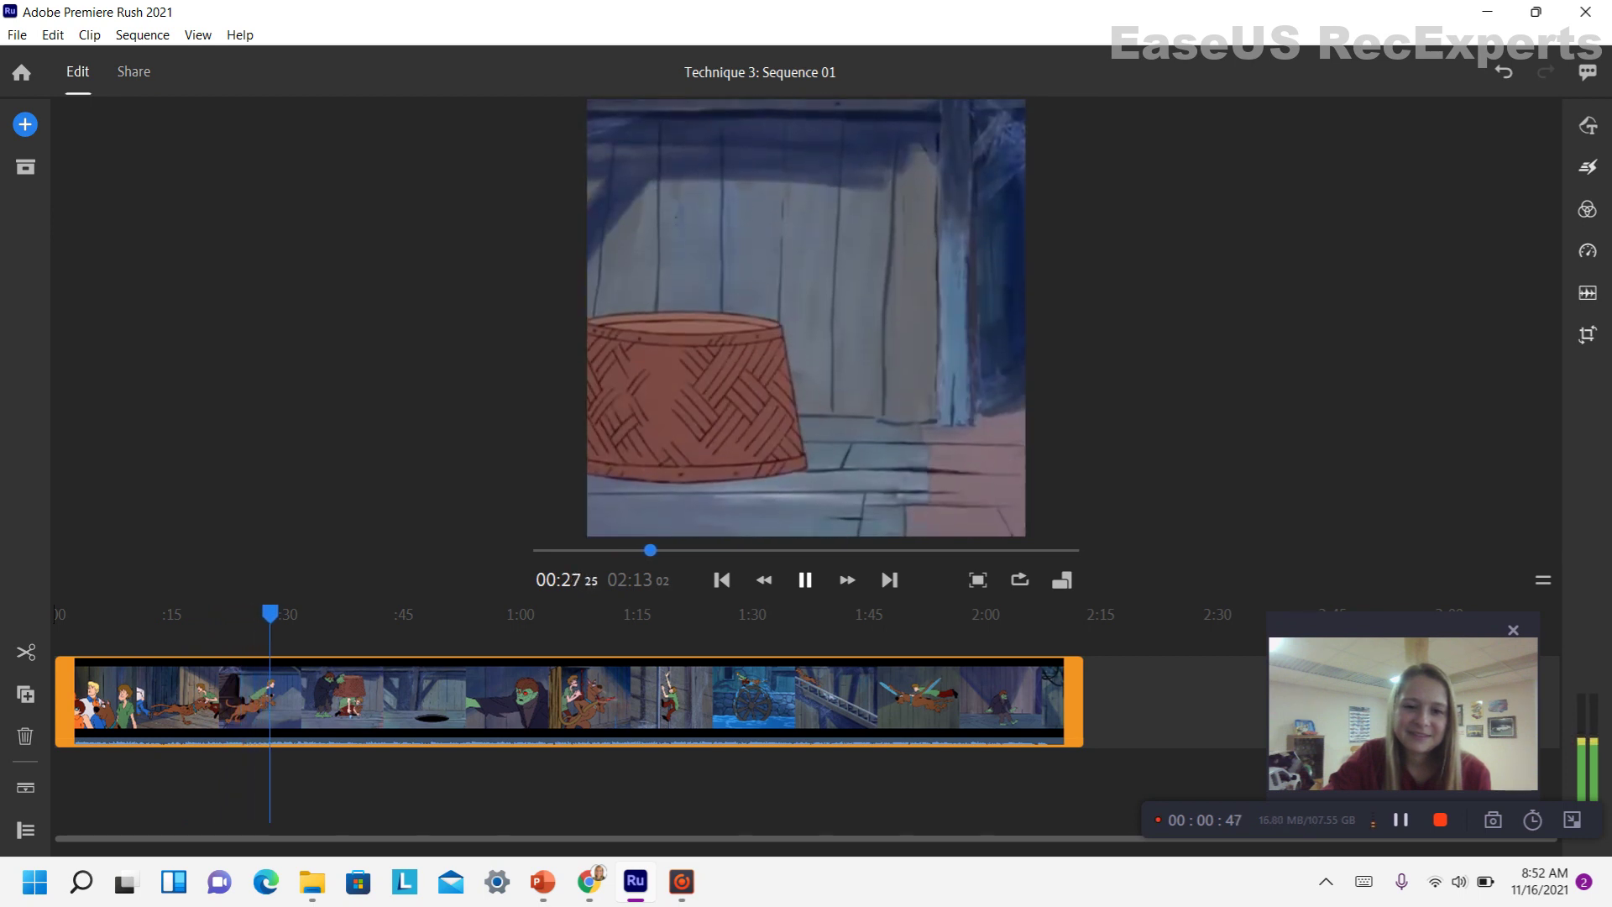
key(space)
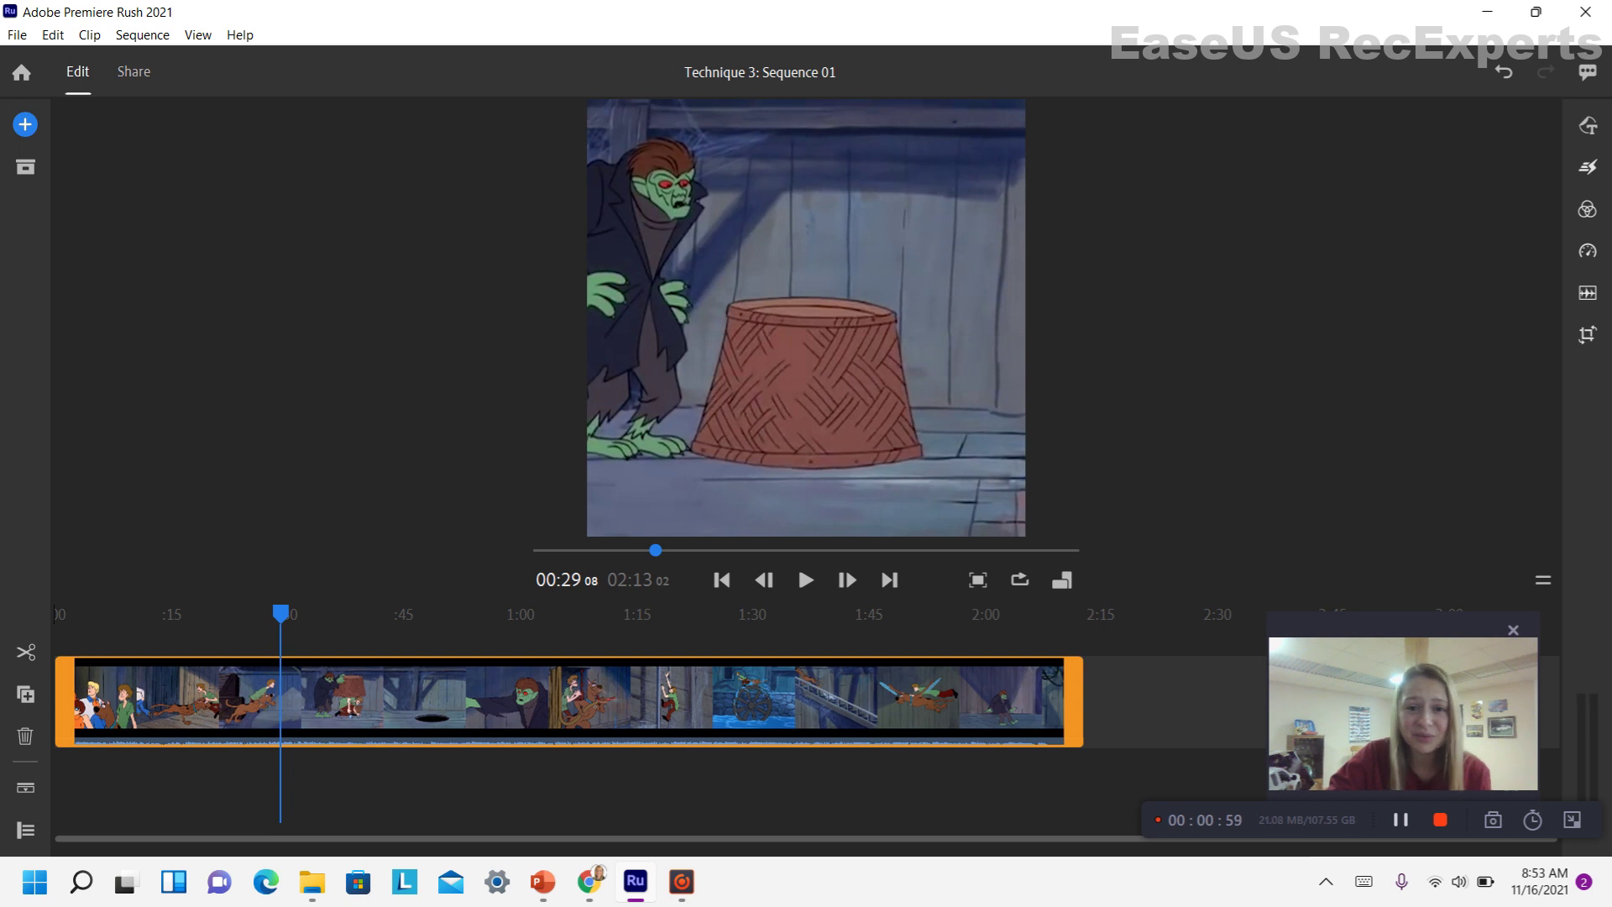
Add the "Werewolves of London - Lyrics (128 kbps)" audio file from Downloads beneath the video at the start of the sequence
drag(280, 613, 57, 613)
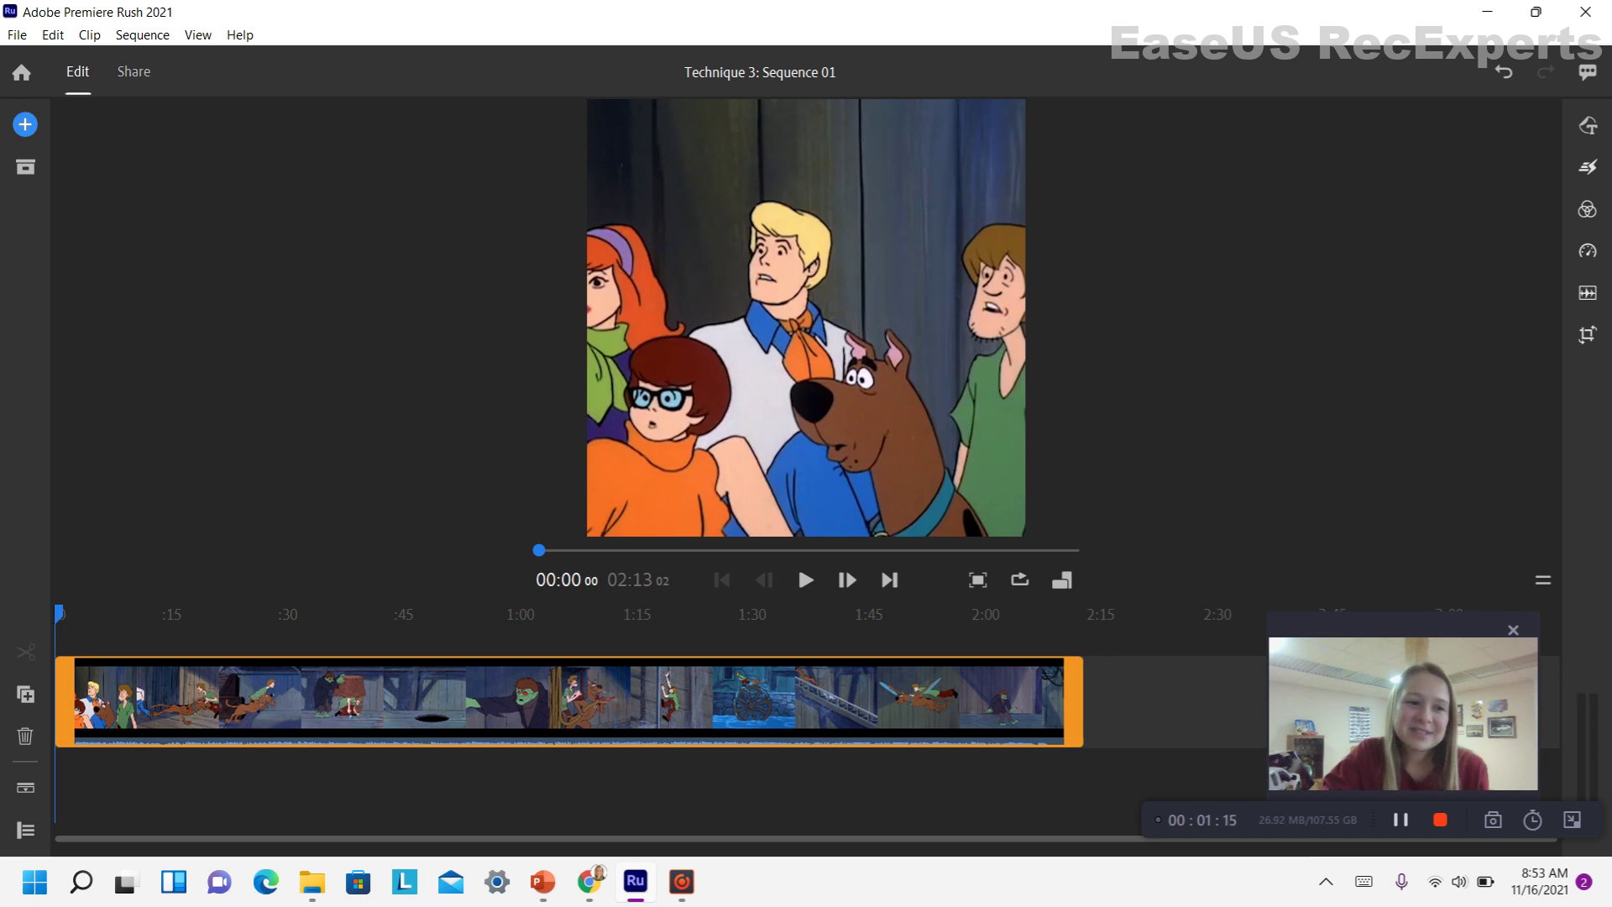
click(25, 124)
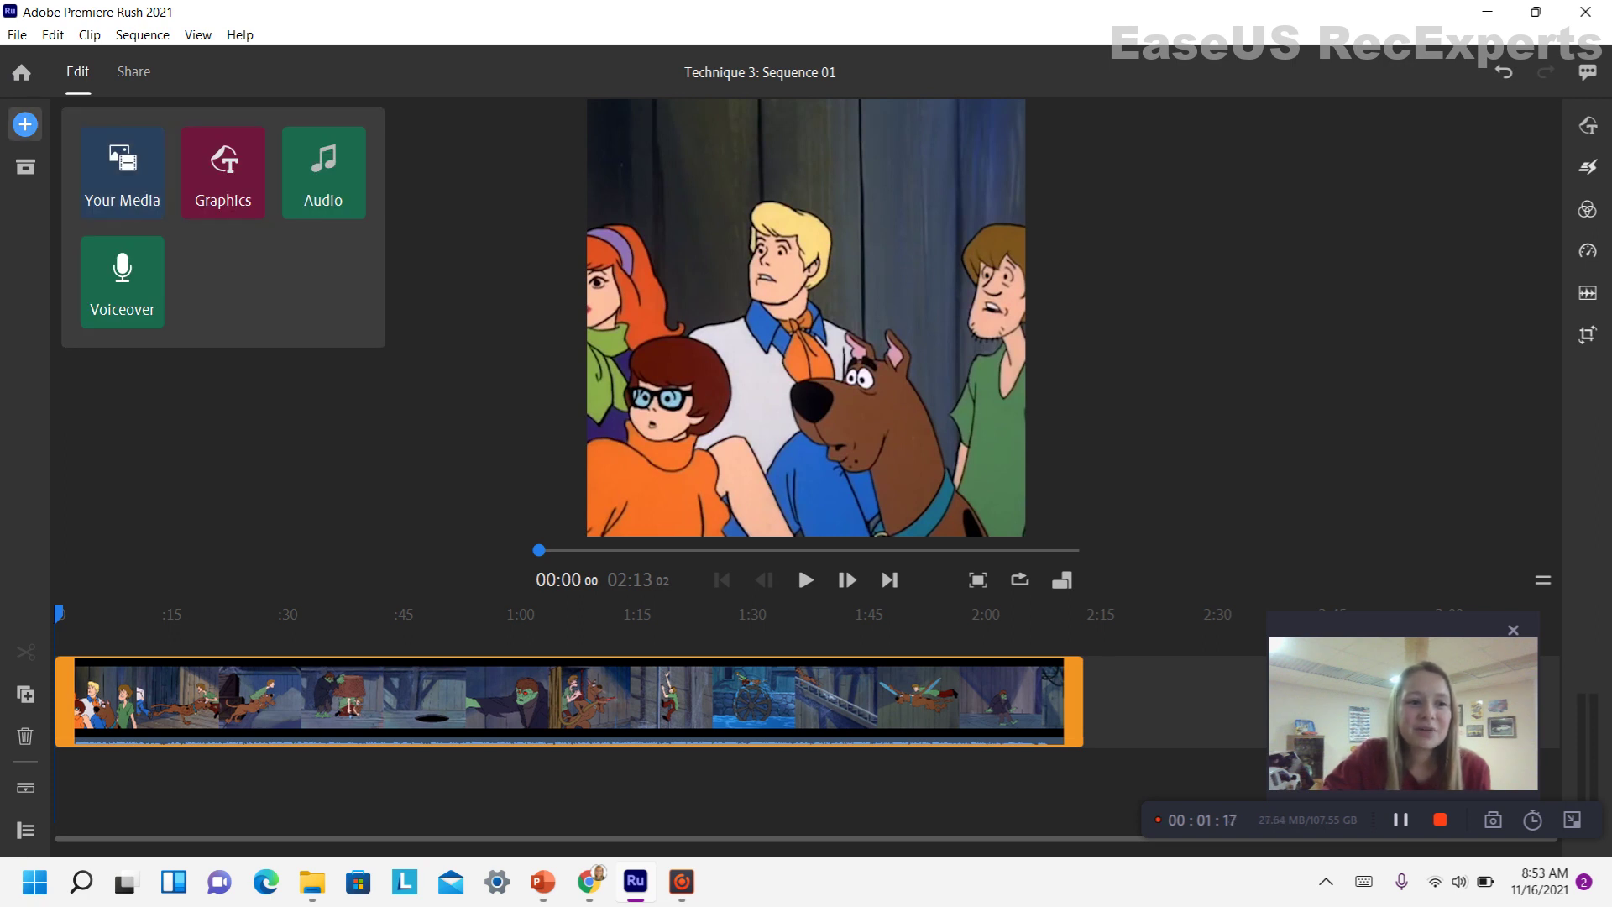
click(122, 176)
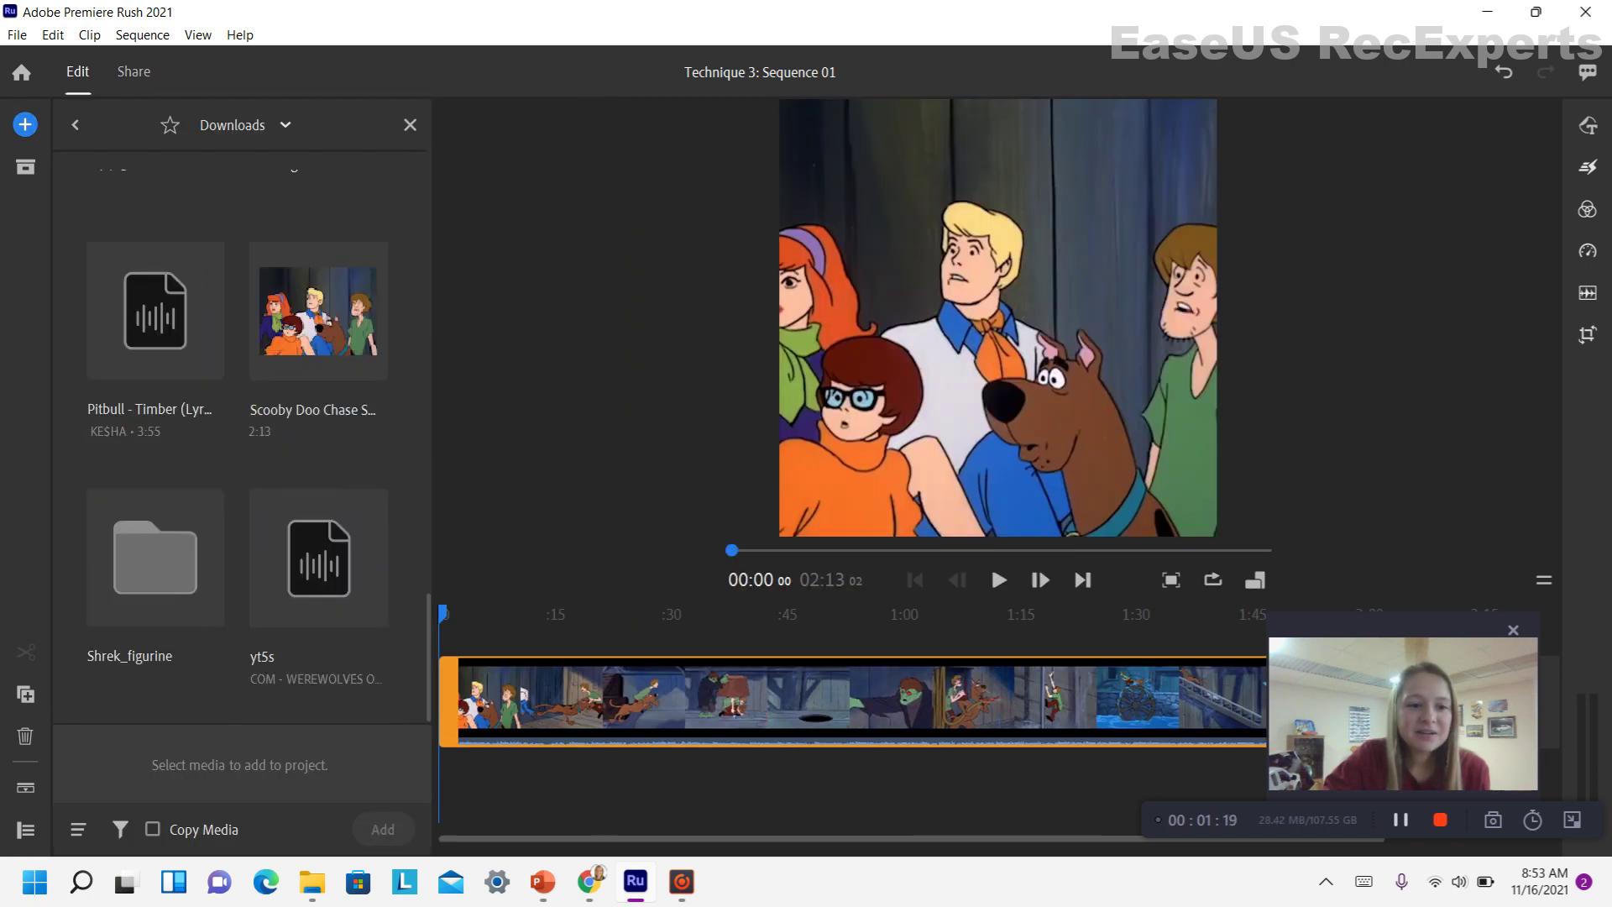
click(319, 558)
click(383, 829)
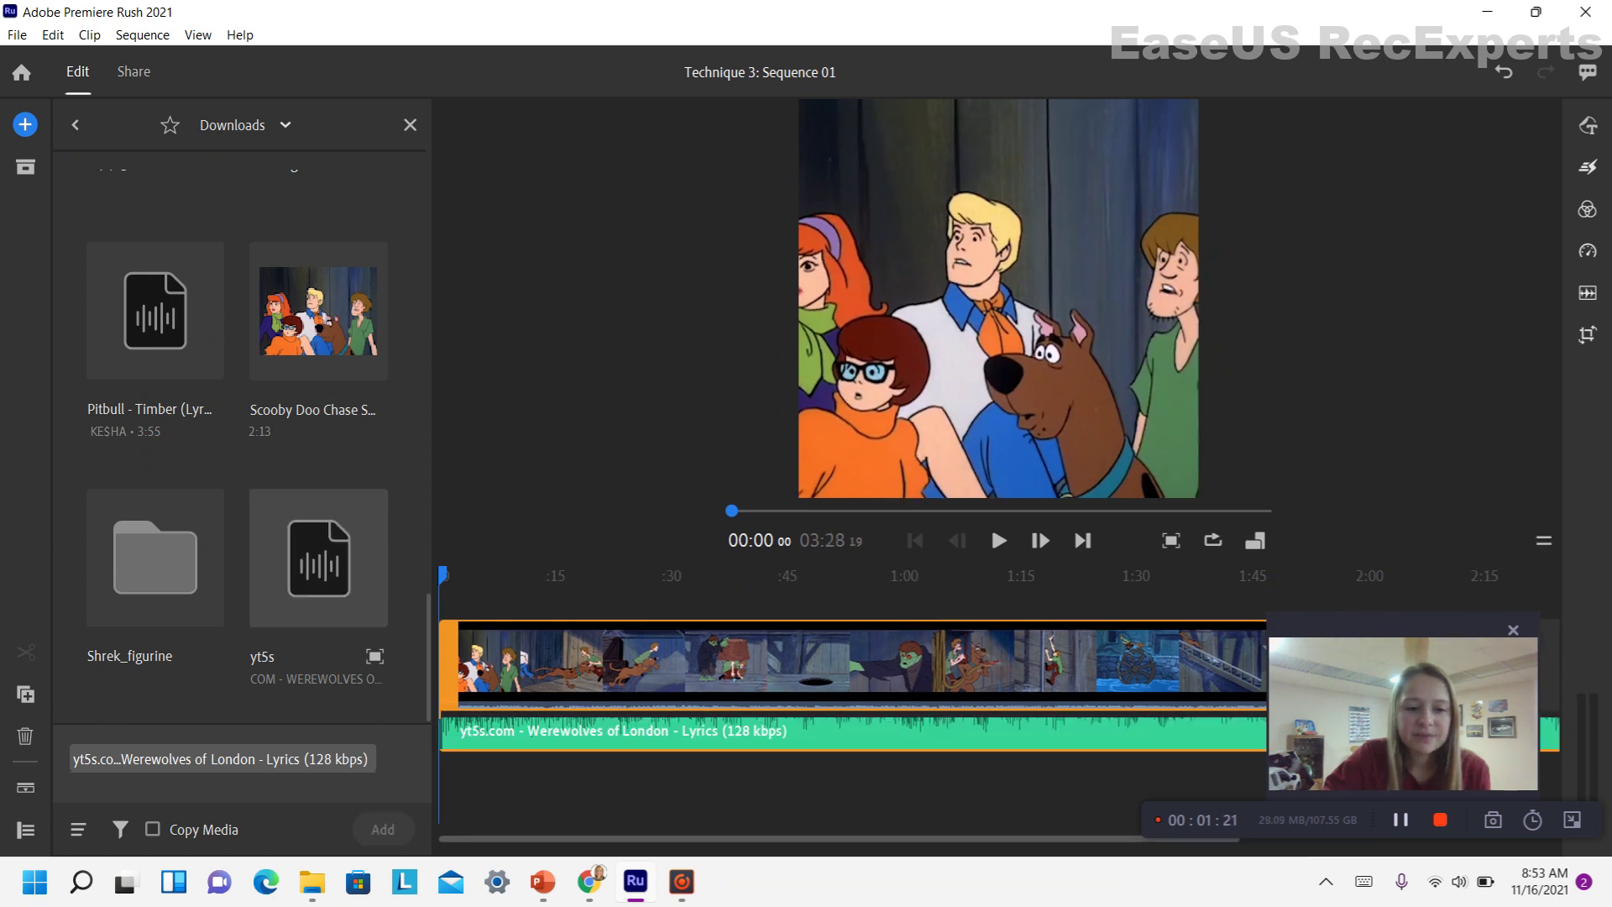
click(410, 124)
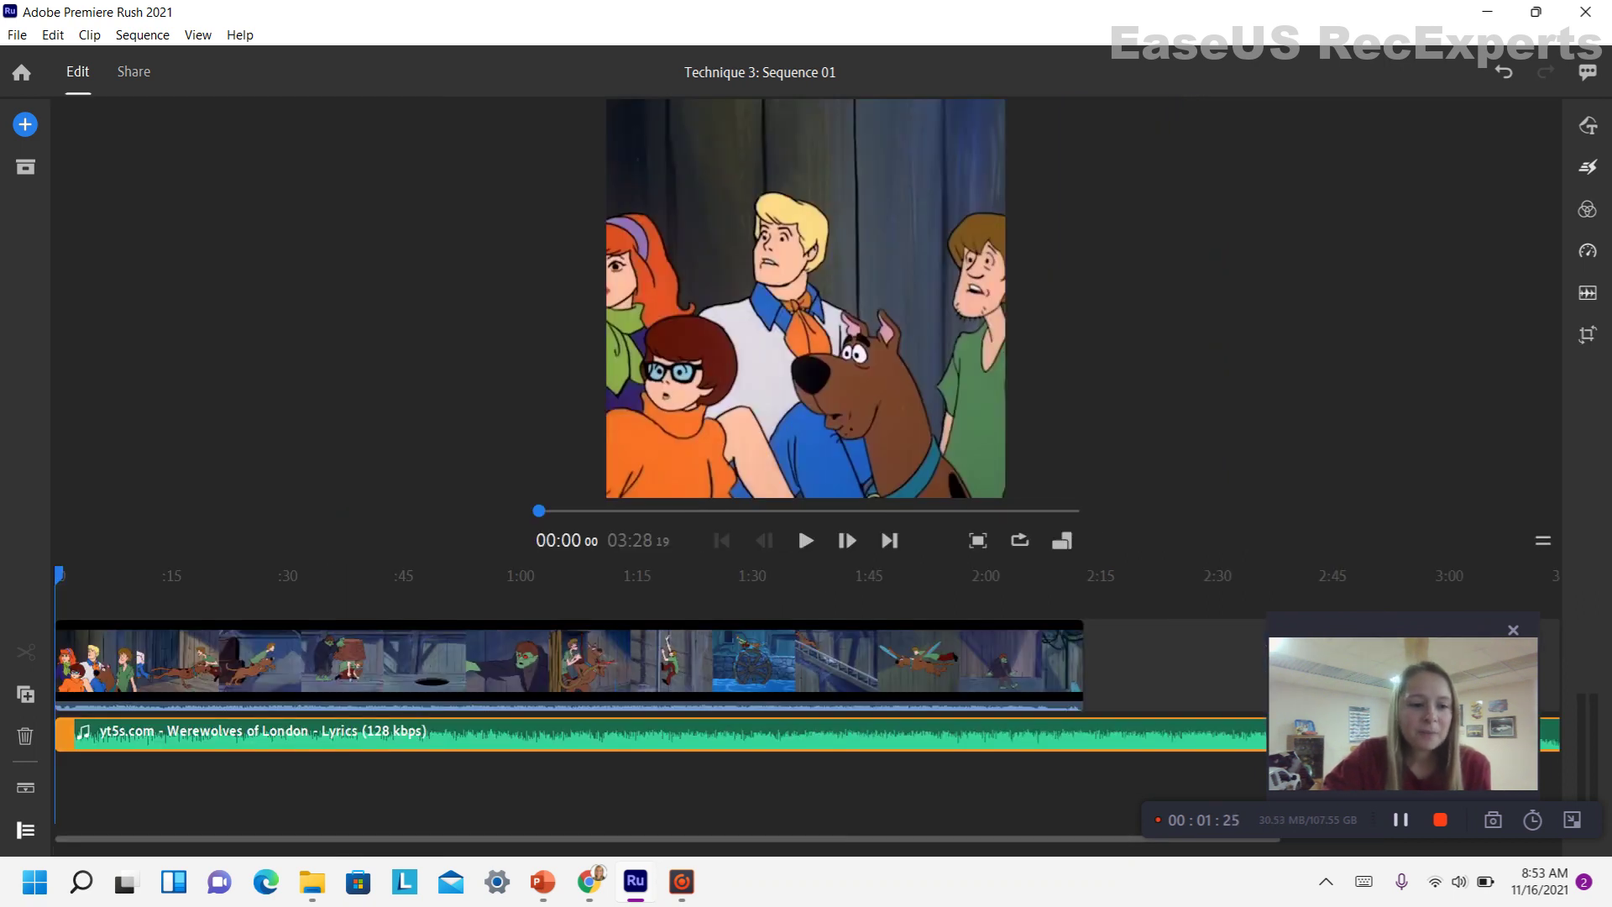
Show the track controls and split the video clip at 00:10:21
click(25, 830)
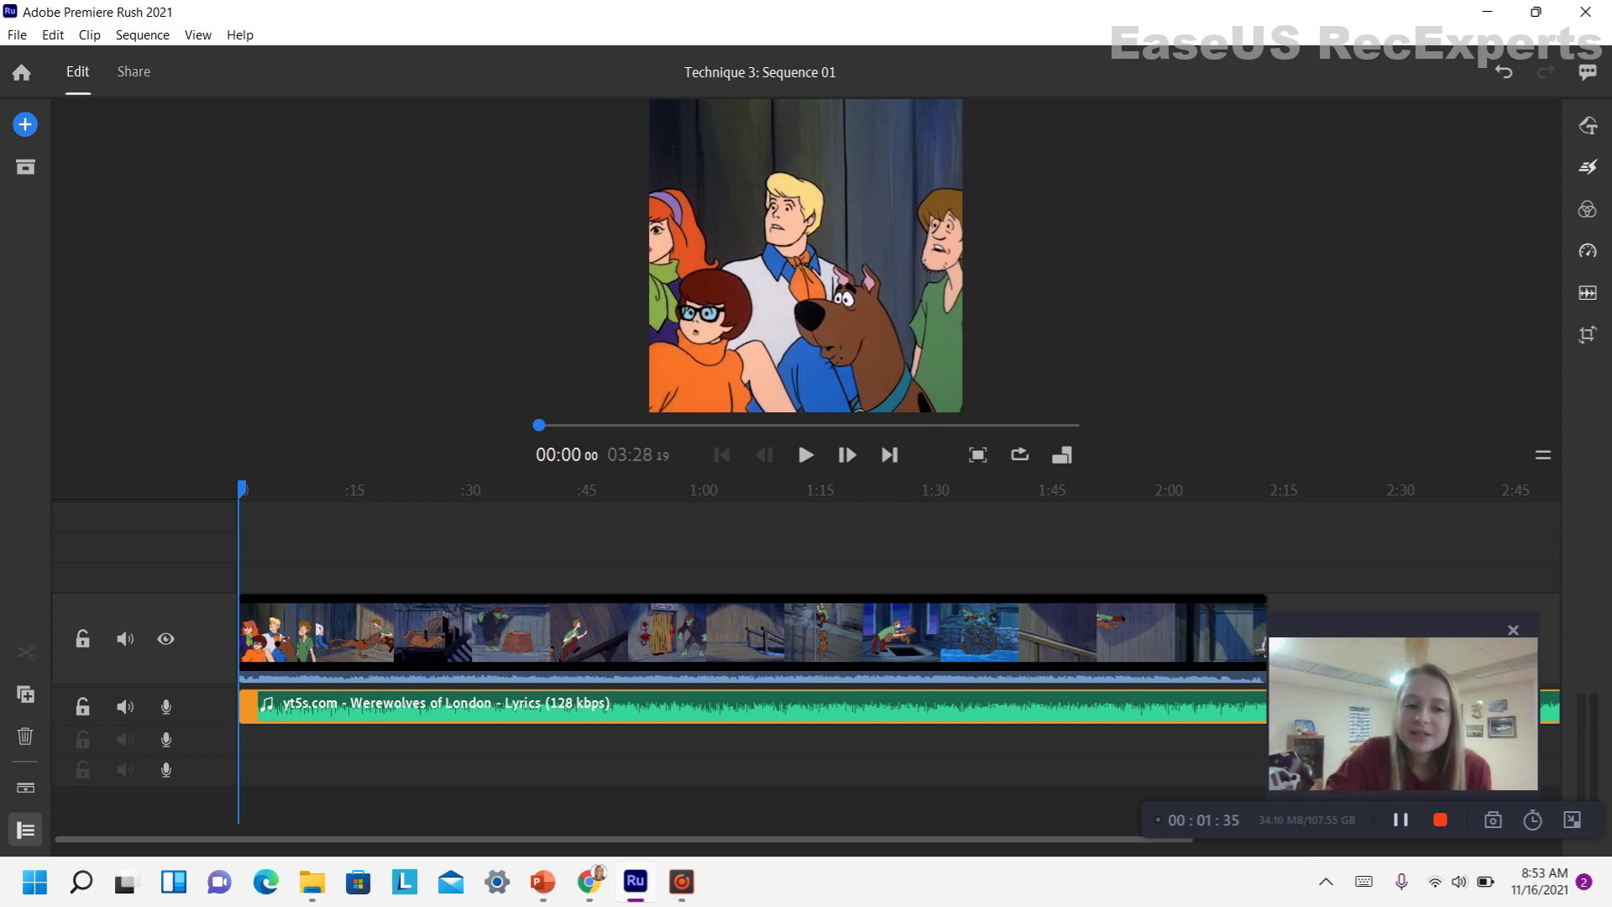
click(798, 440)
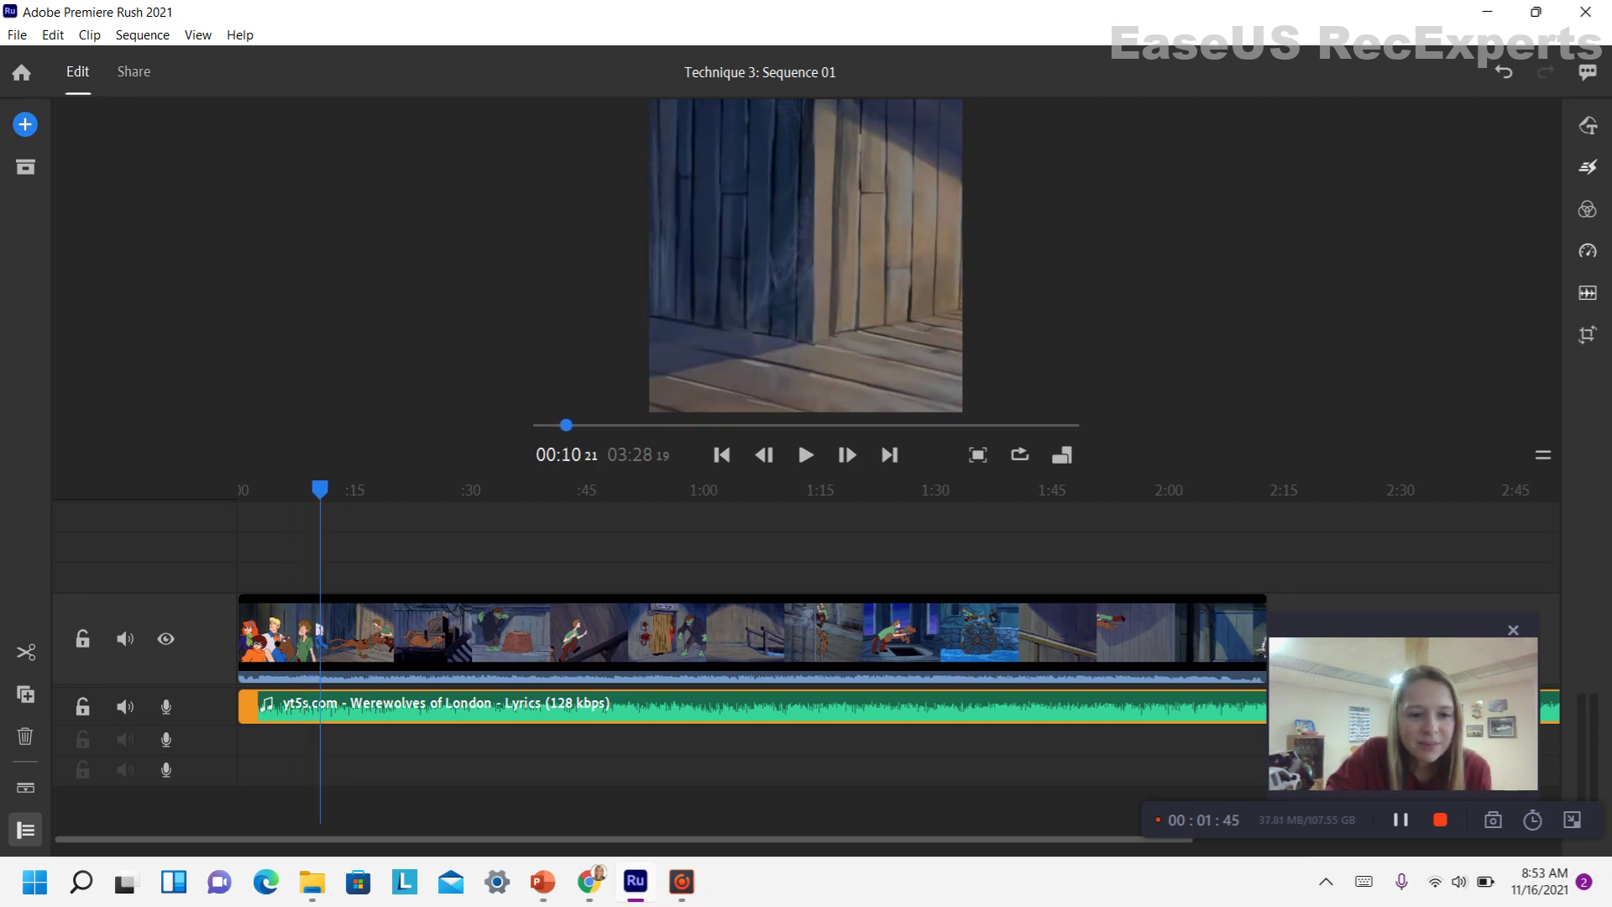
click(369, 634)
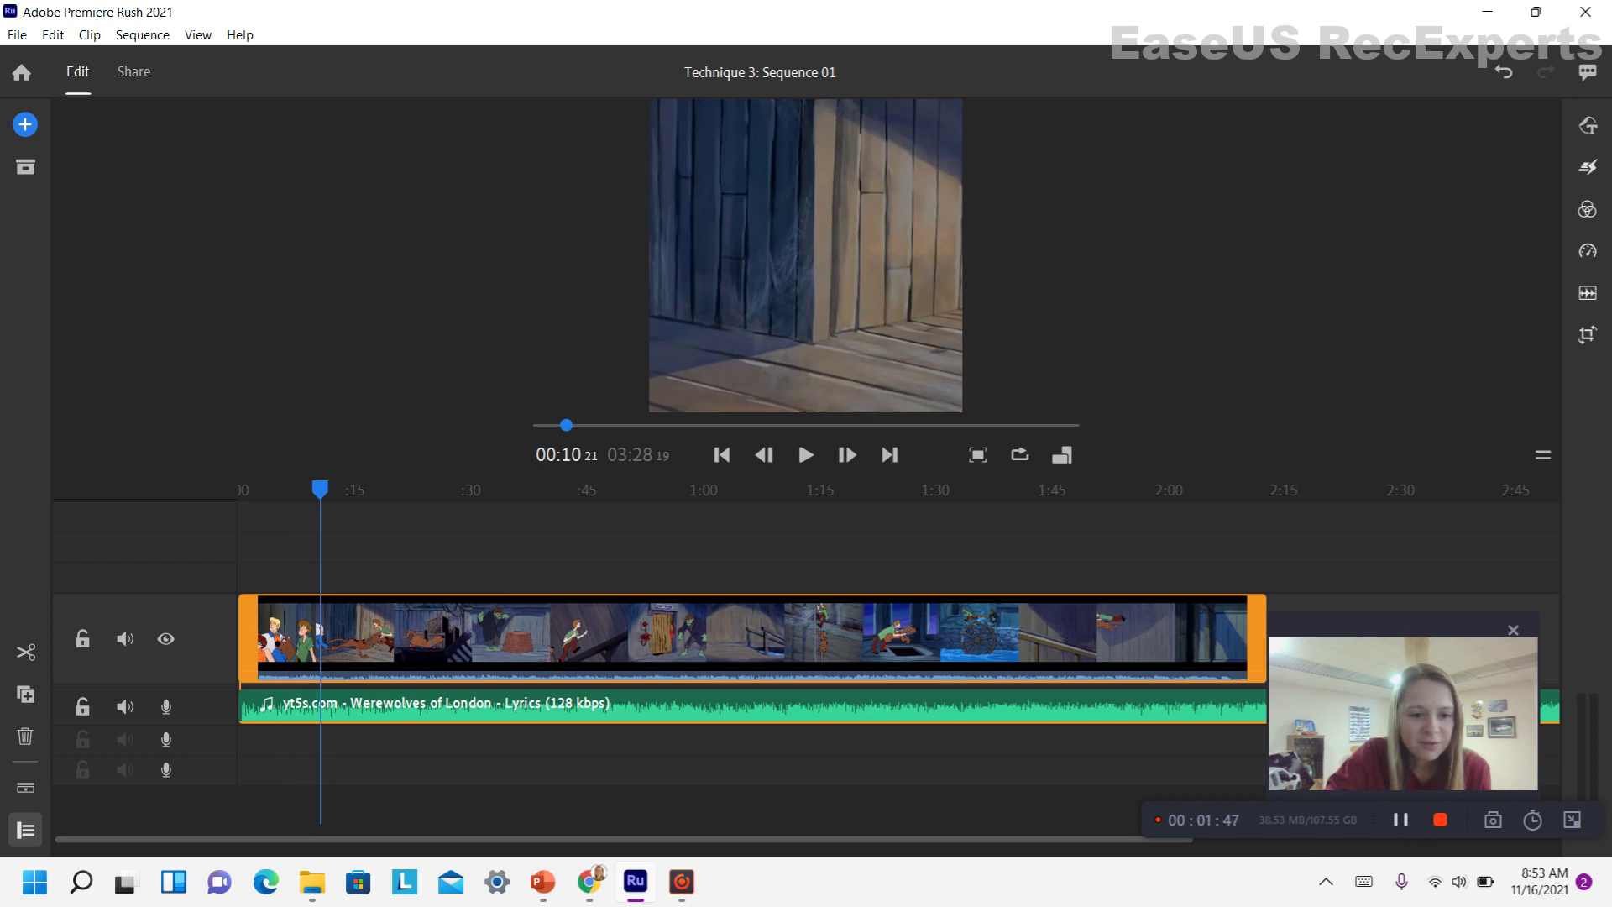
click(26, 653)
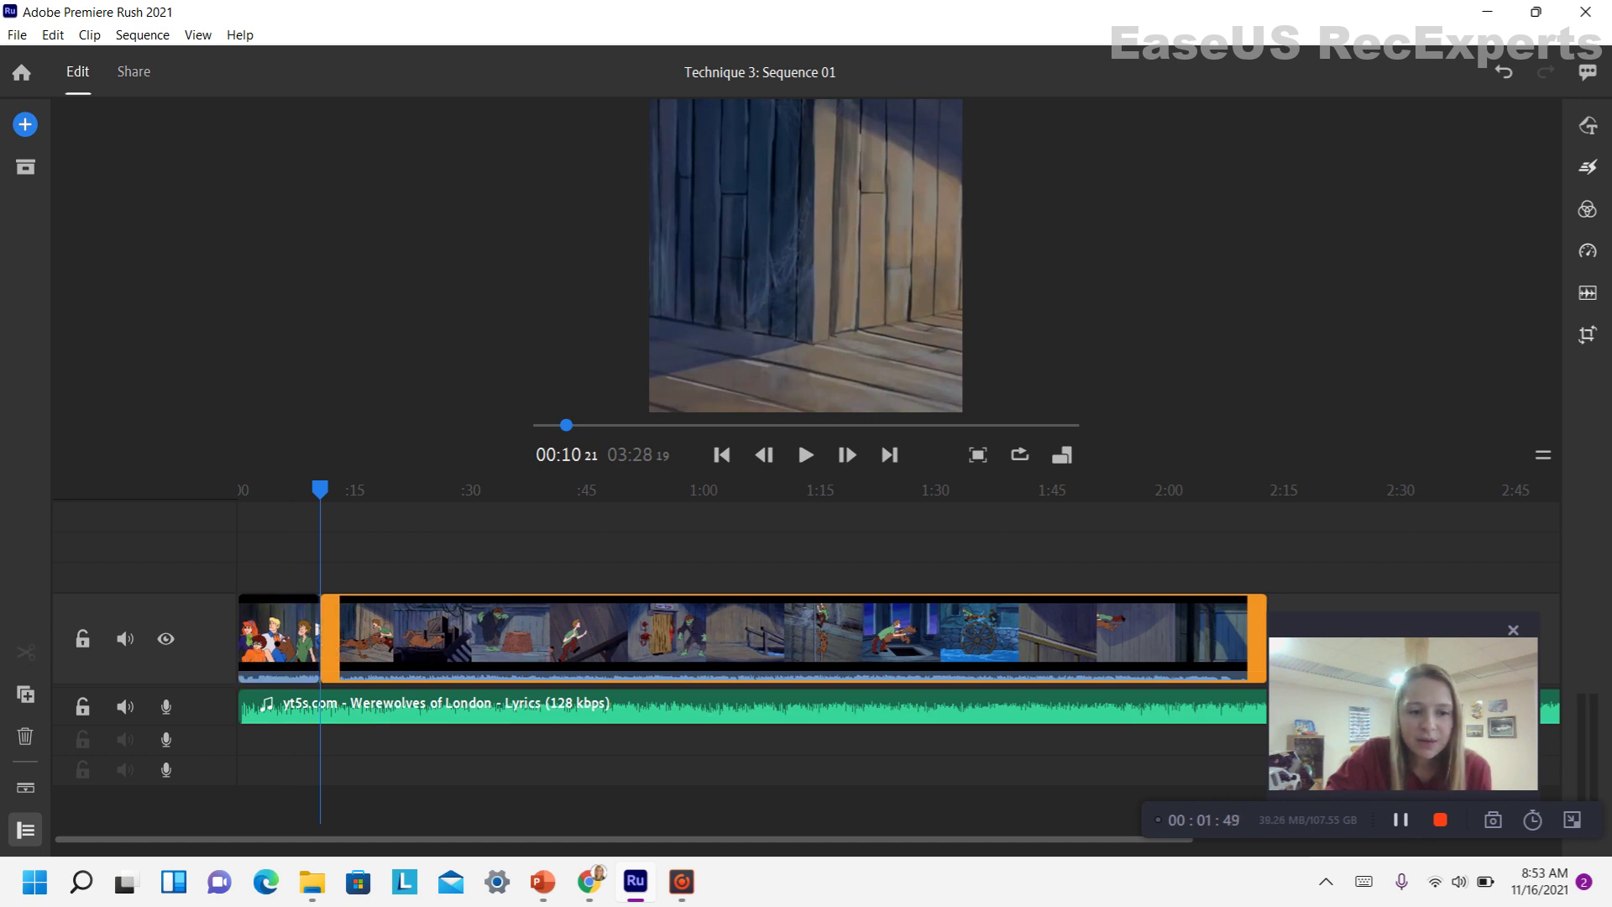
Try deleting the longer video segment after the split, and undo the deletion
click(268, 636)
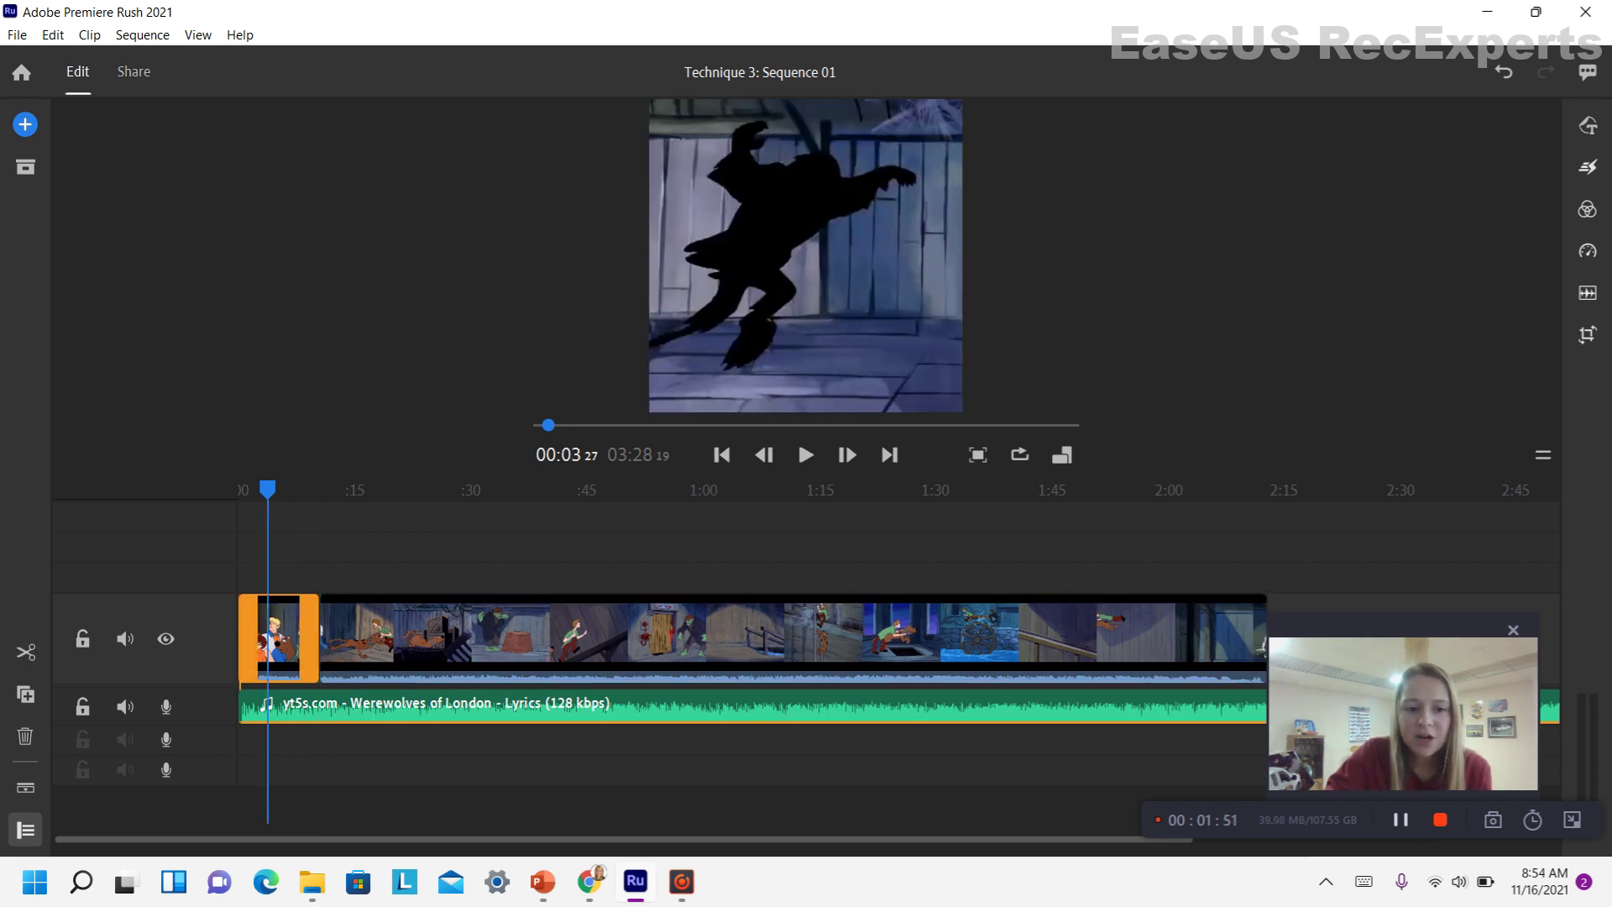
click(392, 636)
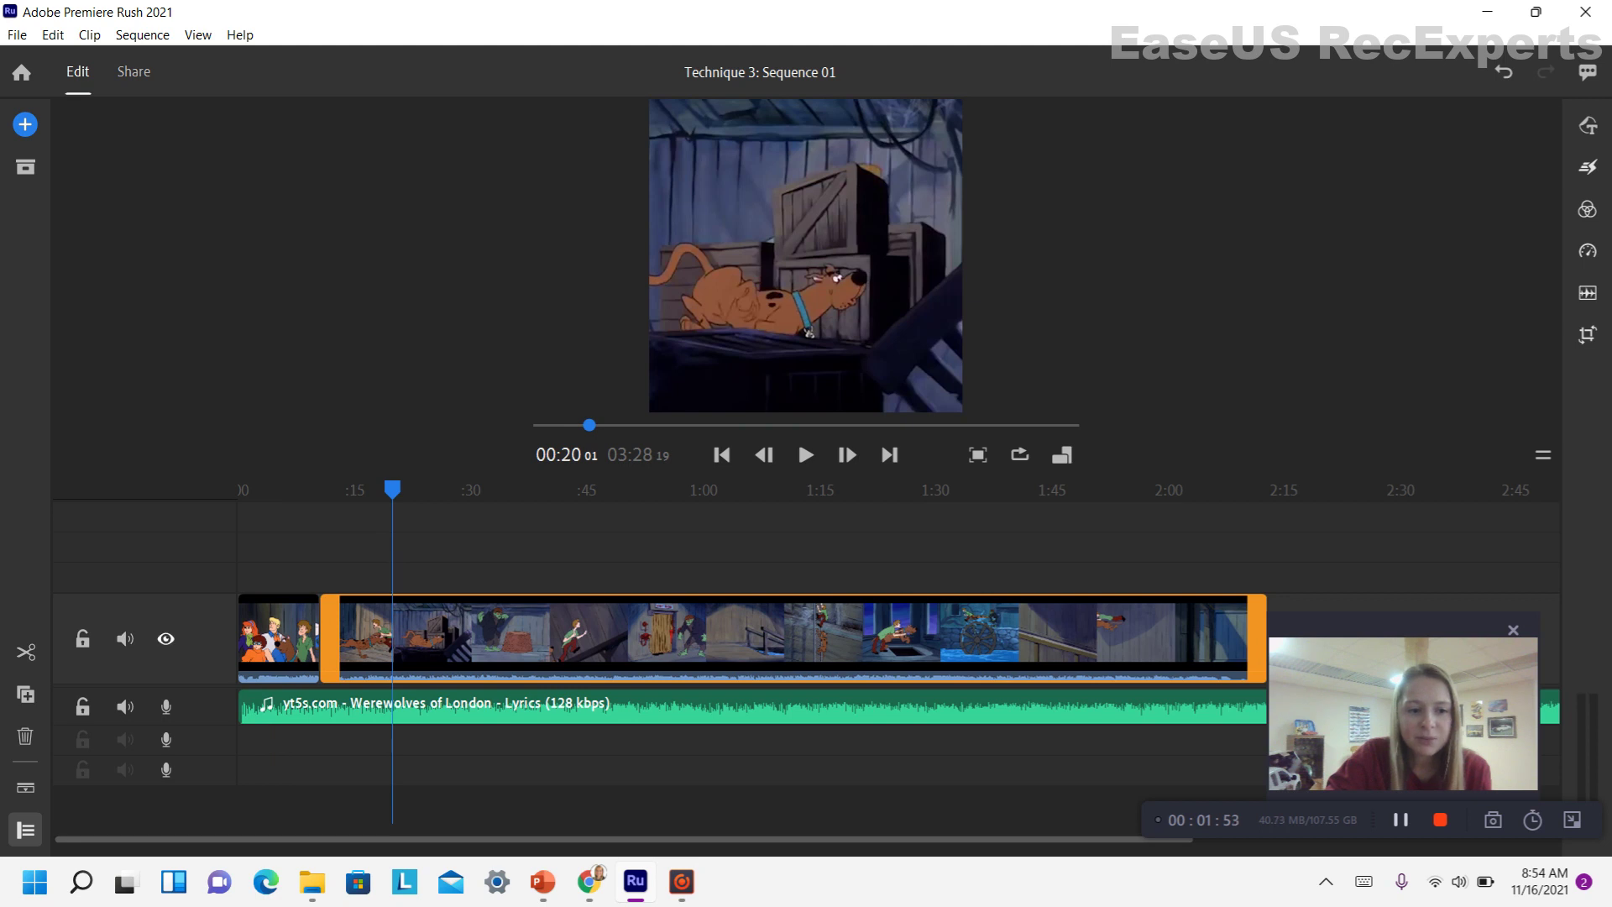
click(124, 638)
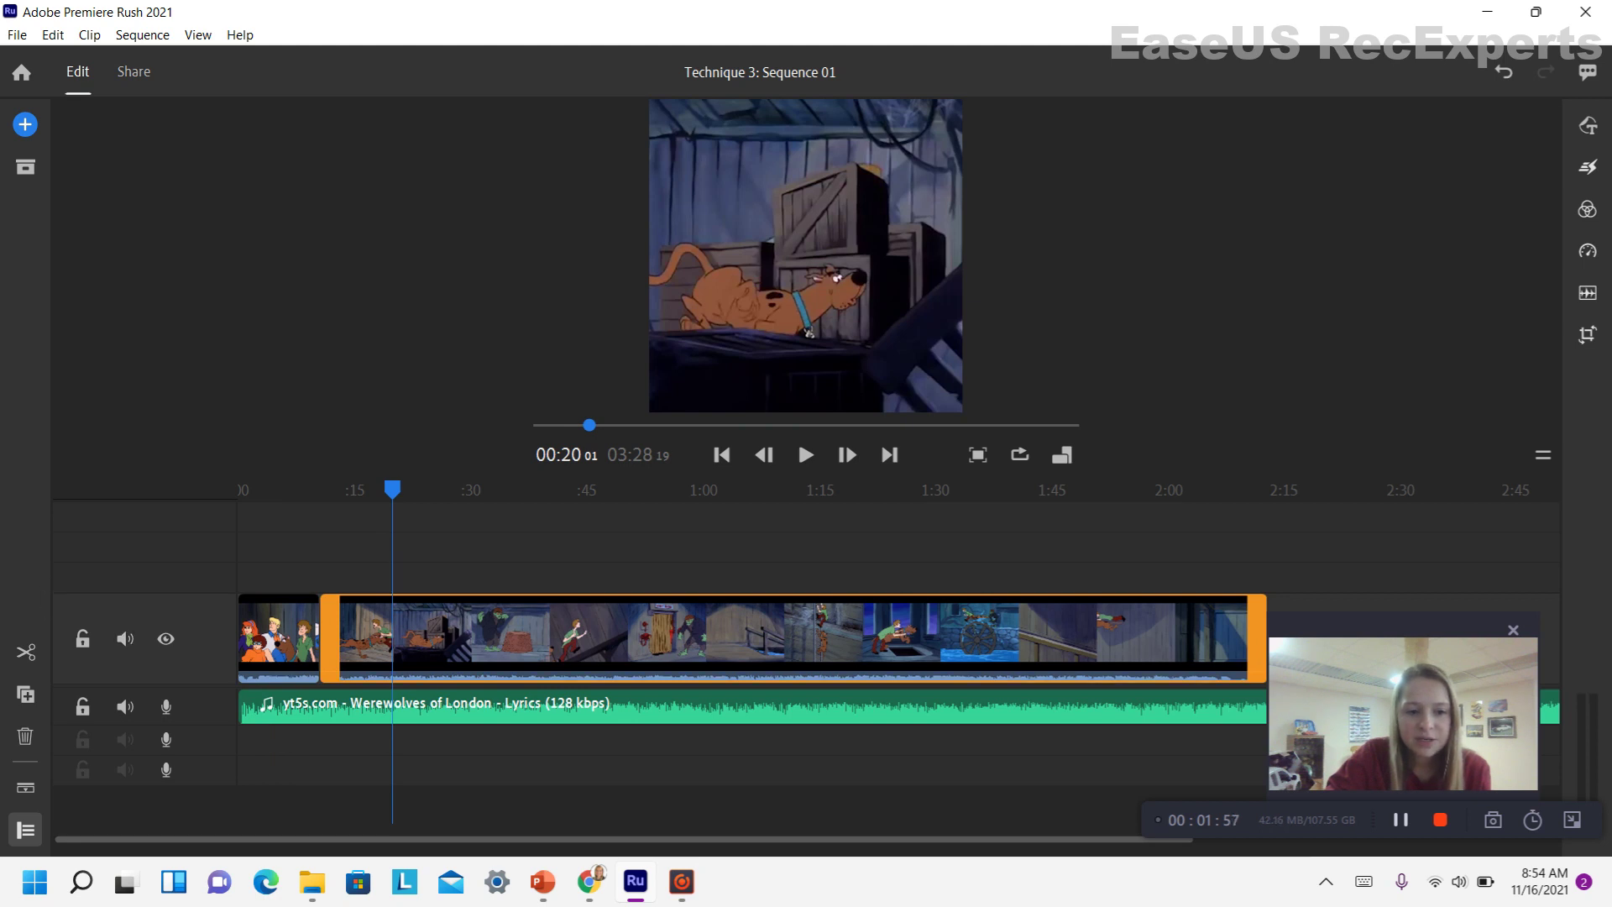
click(279, 638)
click(538, 638)
mouse_move(537, 638)
mouse_down()
mouse_move(514, 638)
mouse_move(553, 638)
mouse_move(538, 638)
mouse_up()
key(Delete)
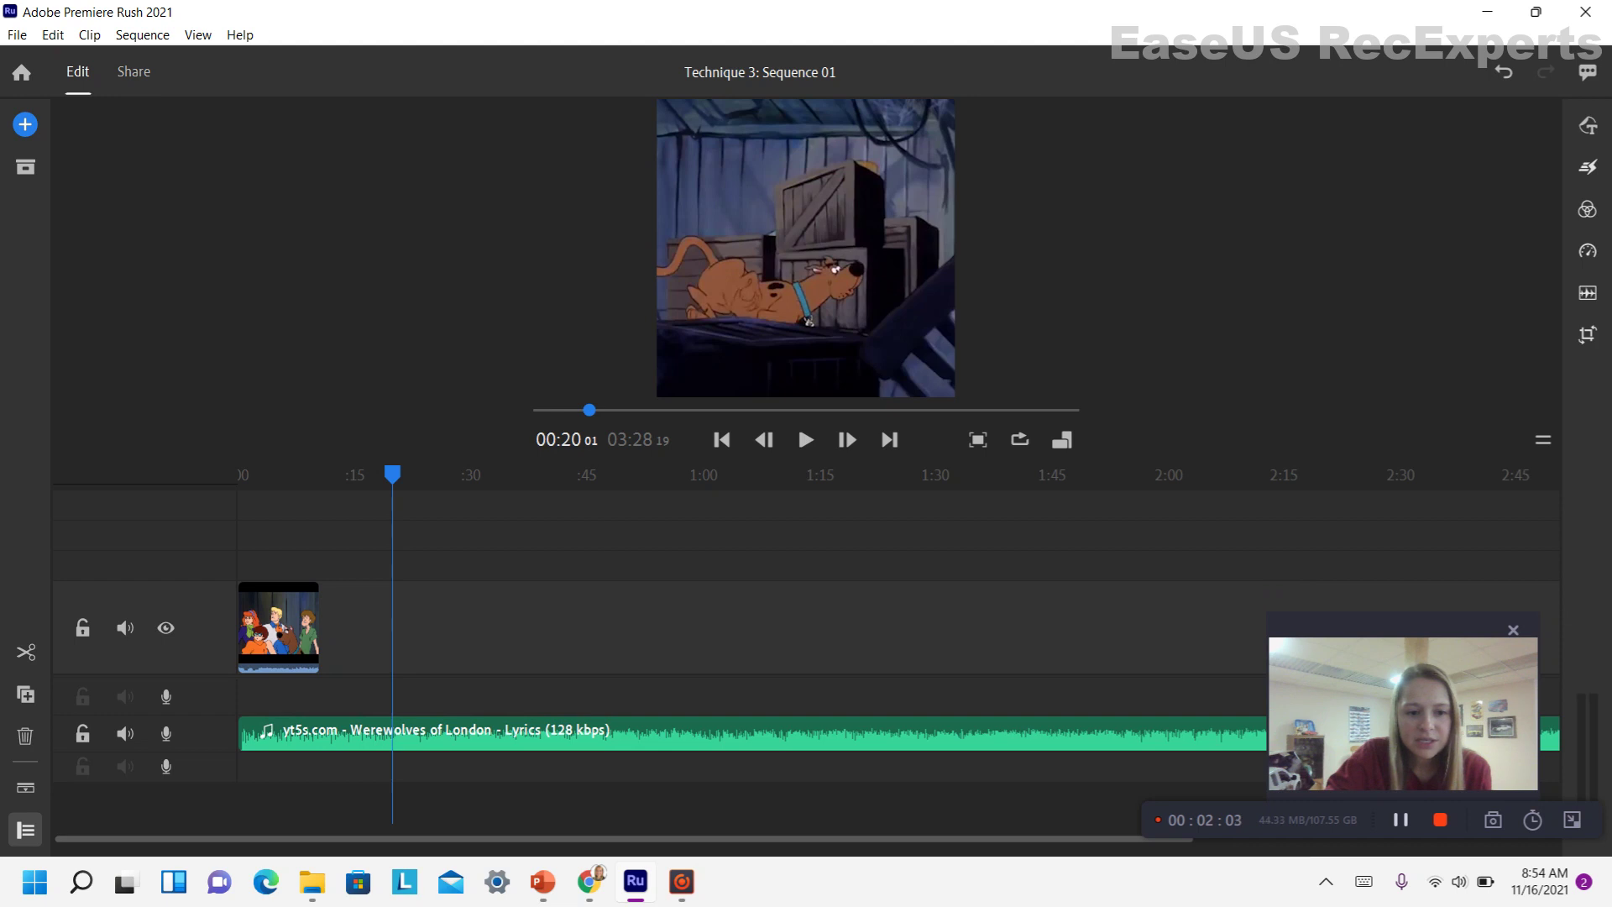
key(ctrl+z)
key(Delete)
key(ctrl+z)
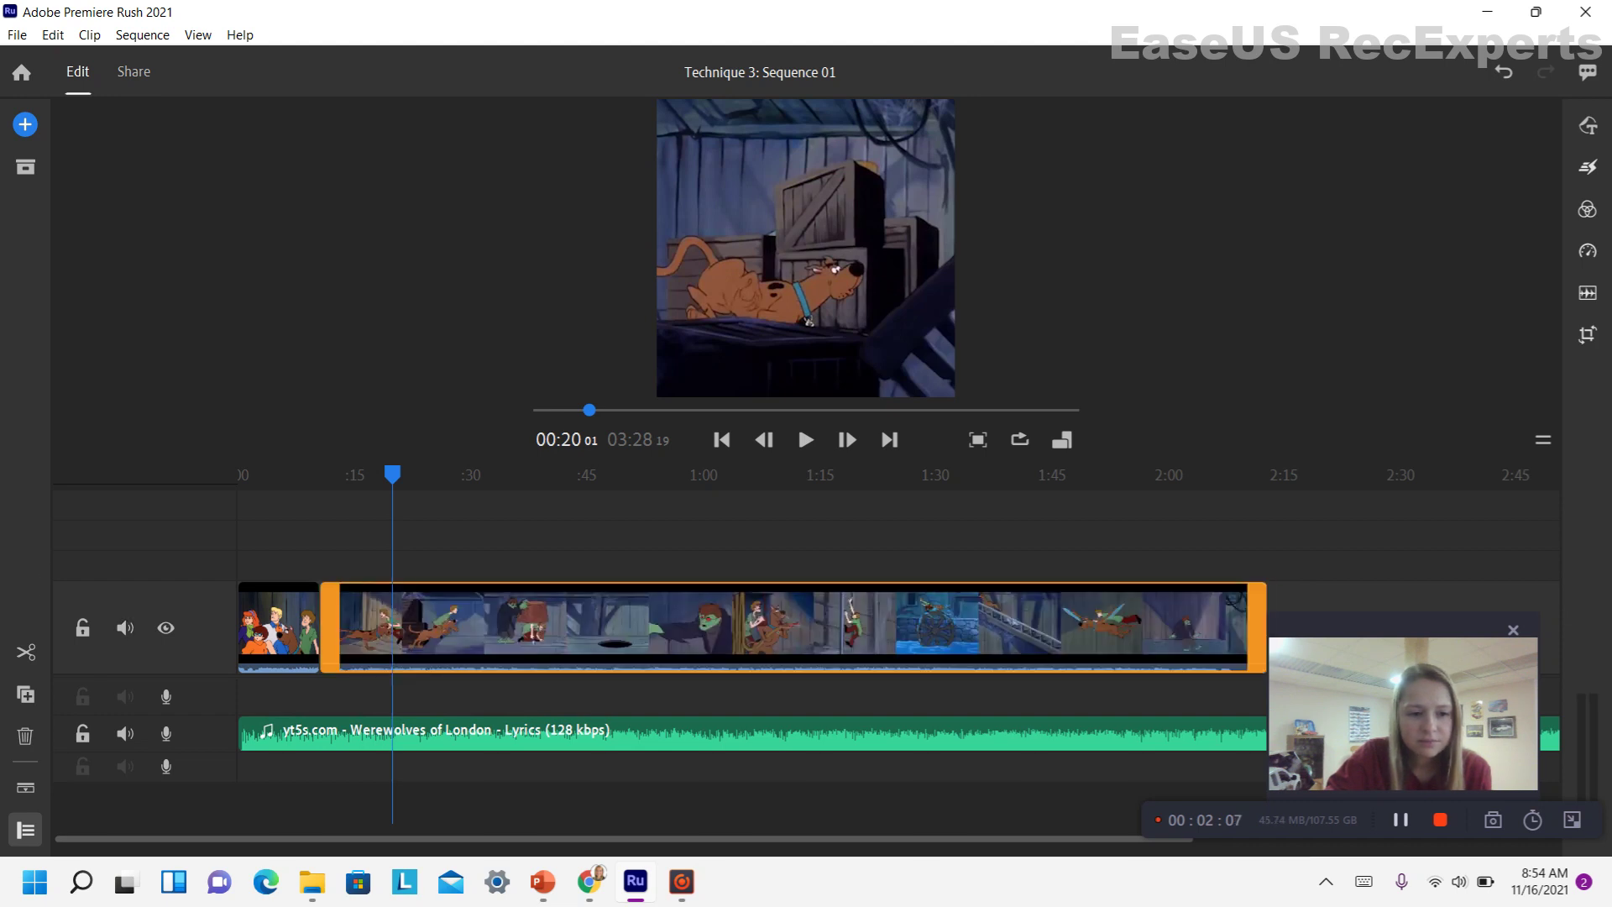
Undo the video clip's split, return to the start of the sequence, and redo the split
key(ctrl+z)
key(ctrl+z)
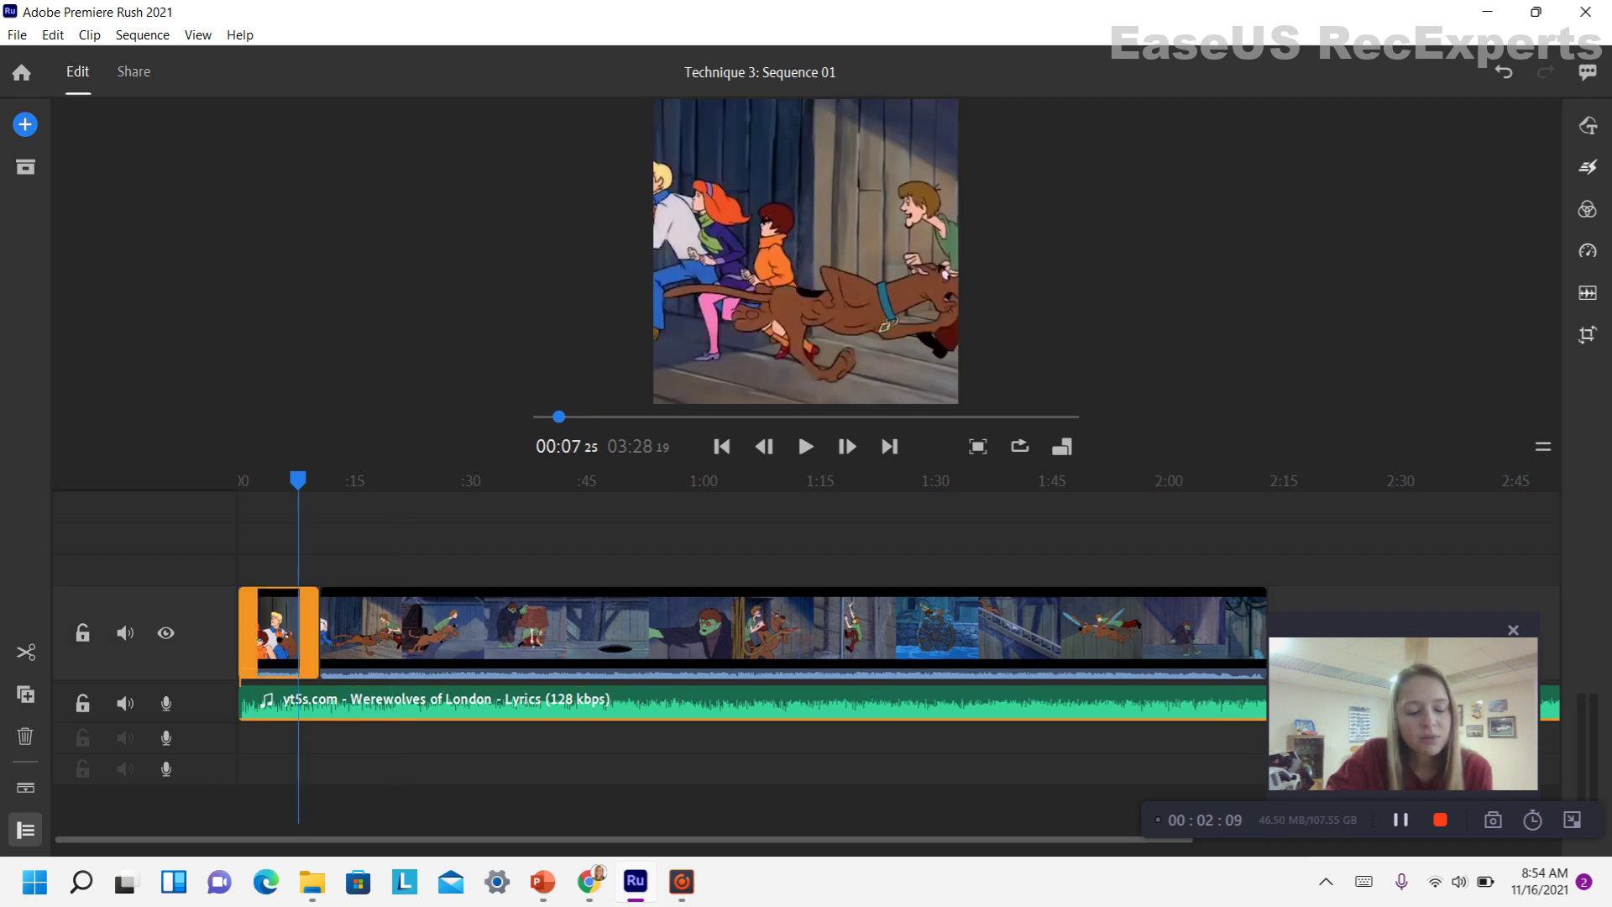
key(ctrl+z)
key(ctrl+z)
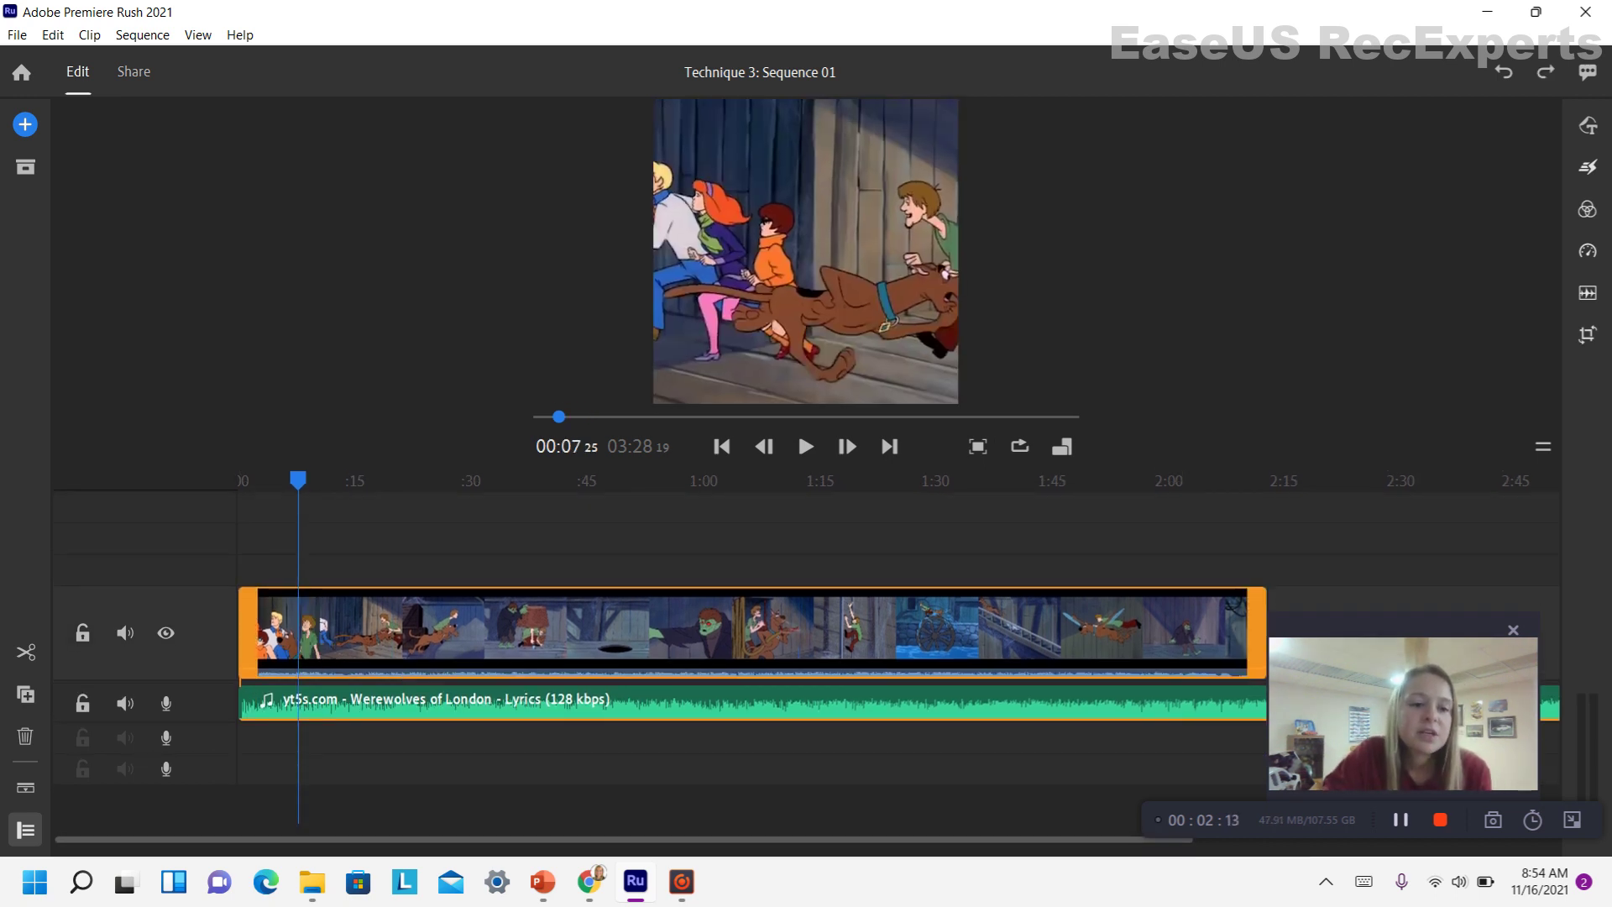
key(Home)
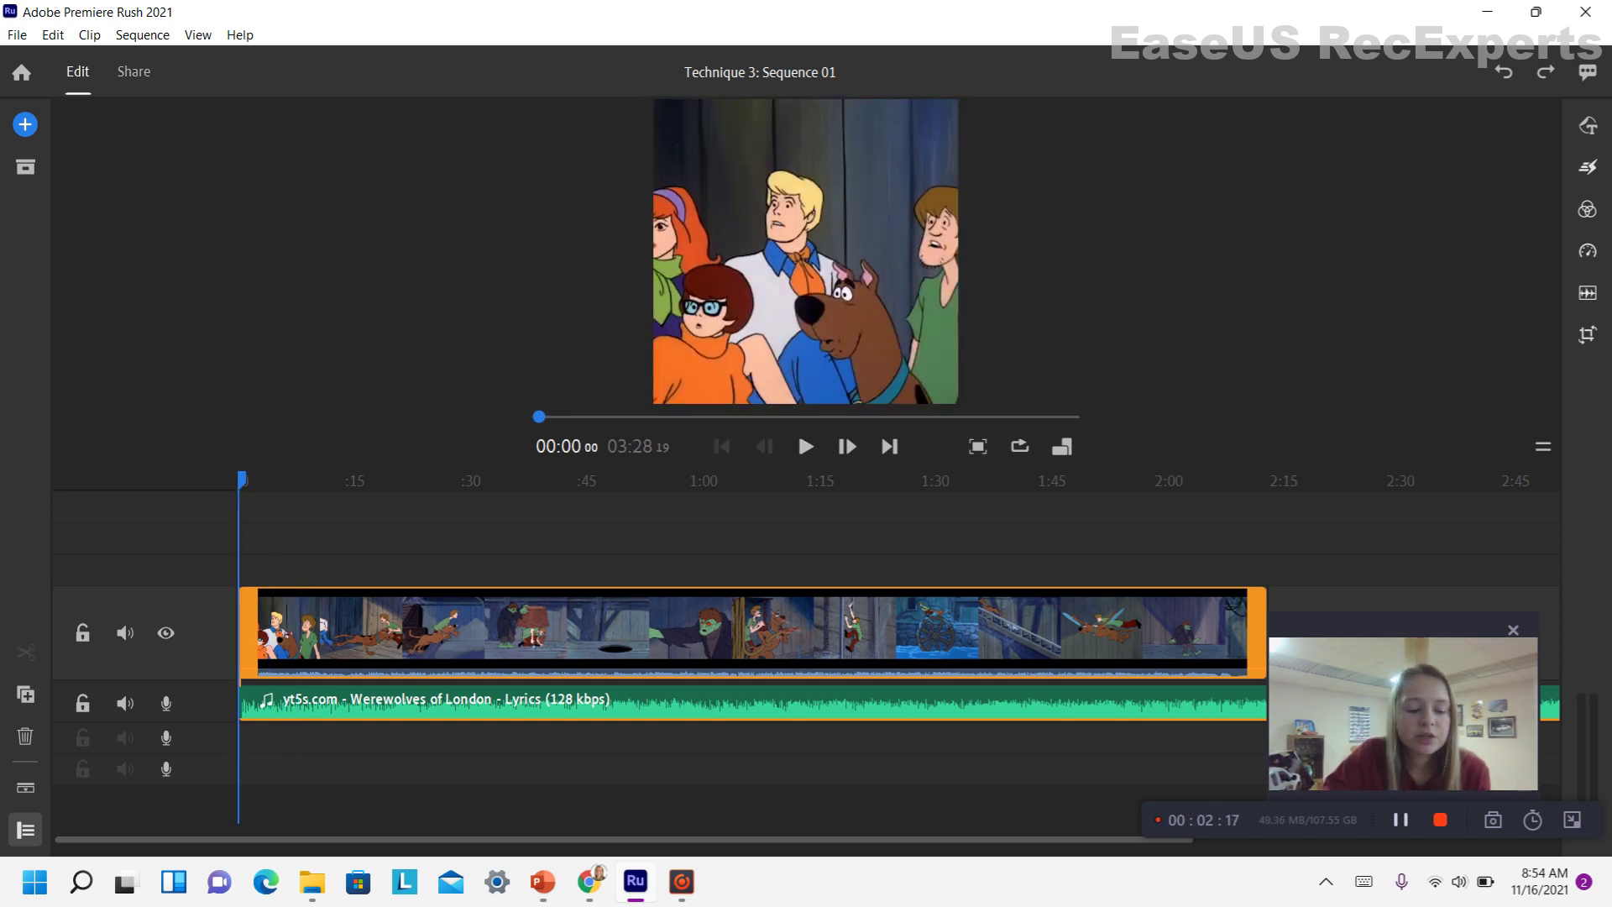
key(alt+e)
key(Down)
key(Return)
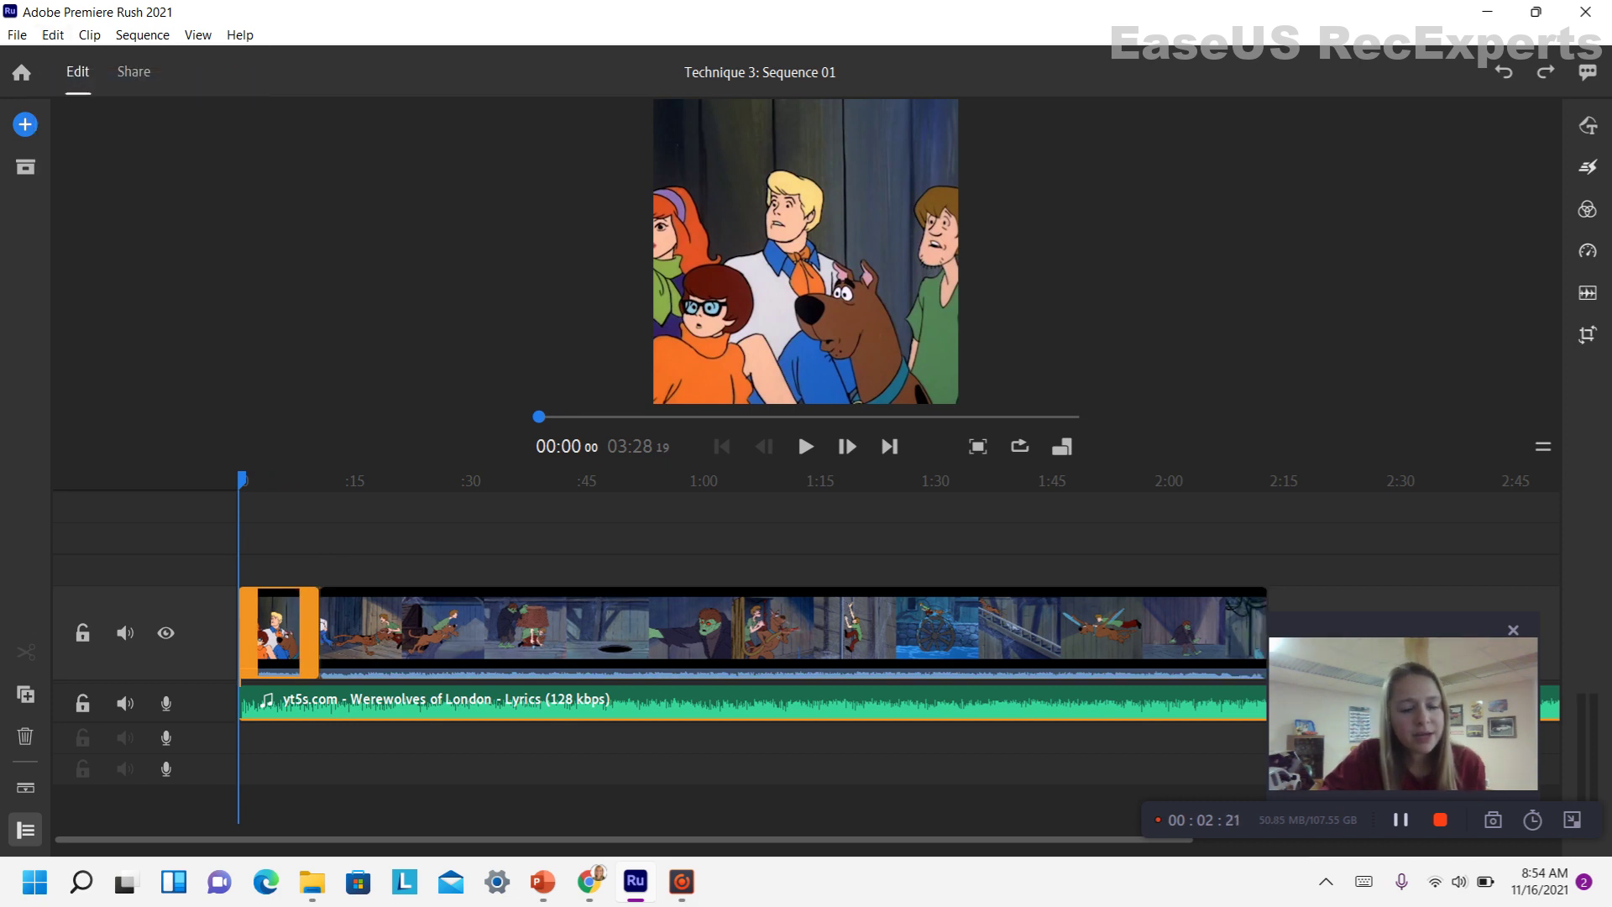
Set the clip volume of the longer video segment after the split to 0
key(Down)
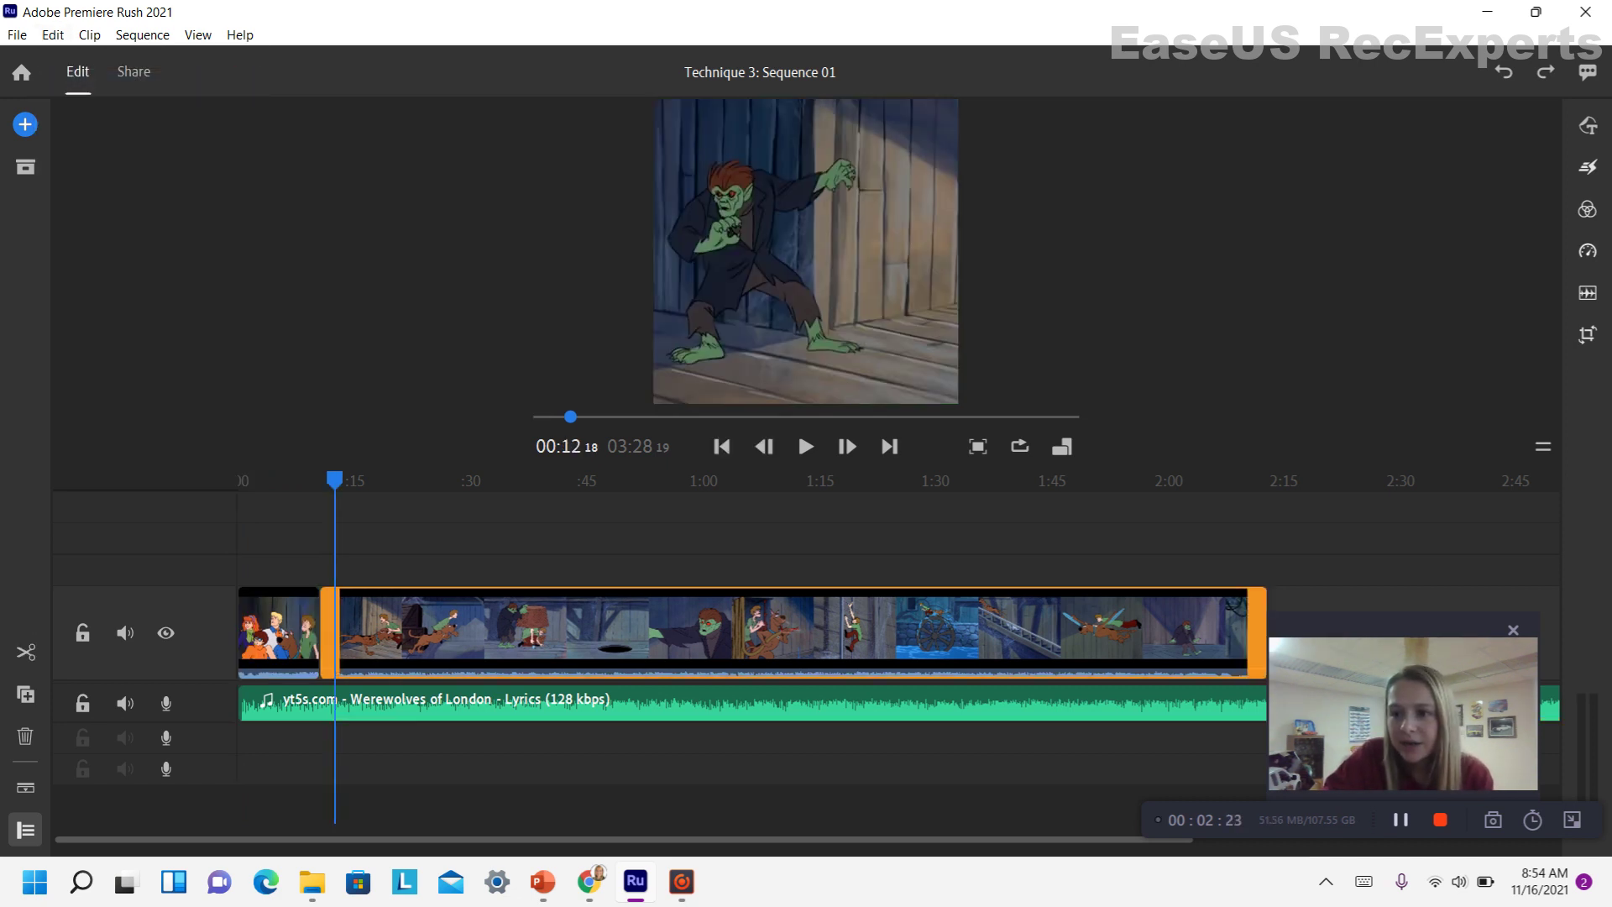
click(1587, 250)
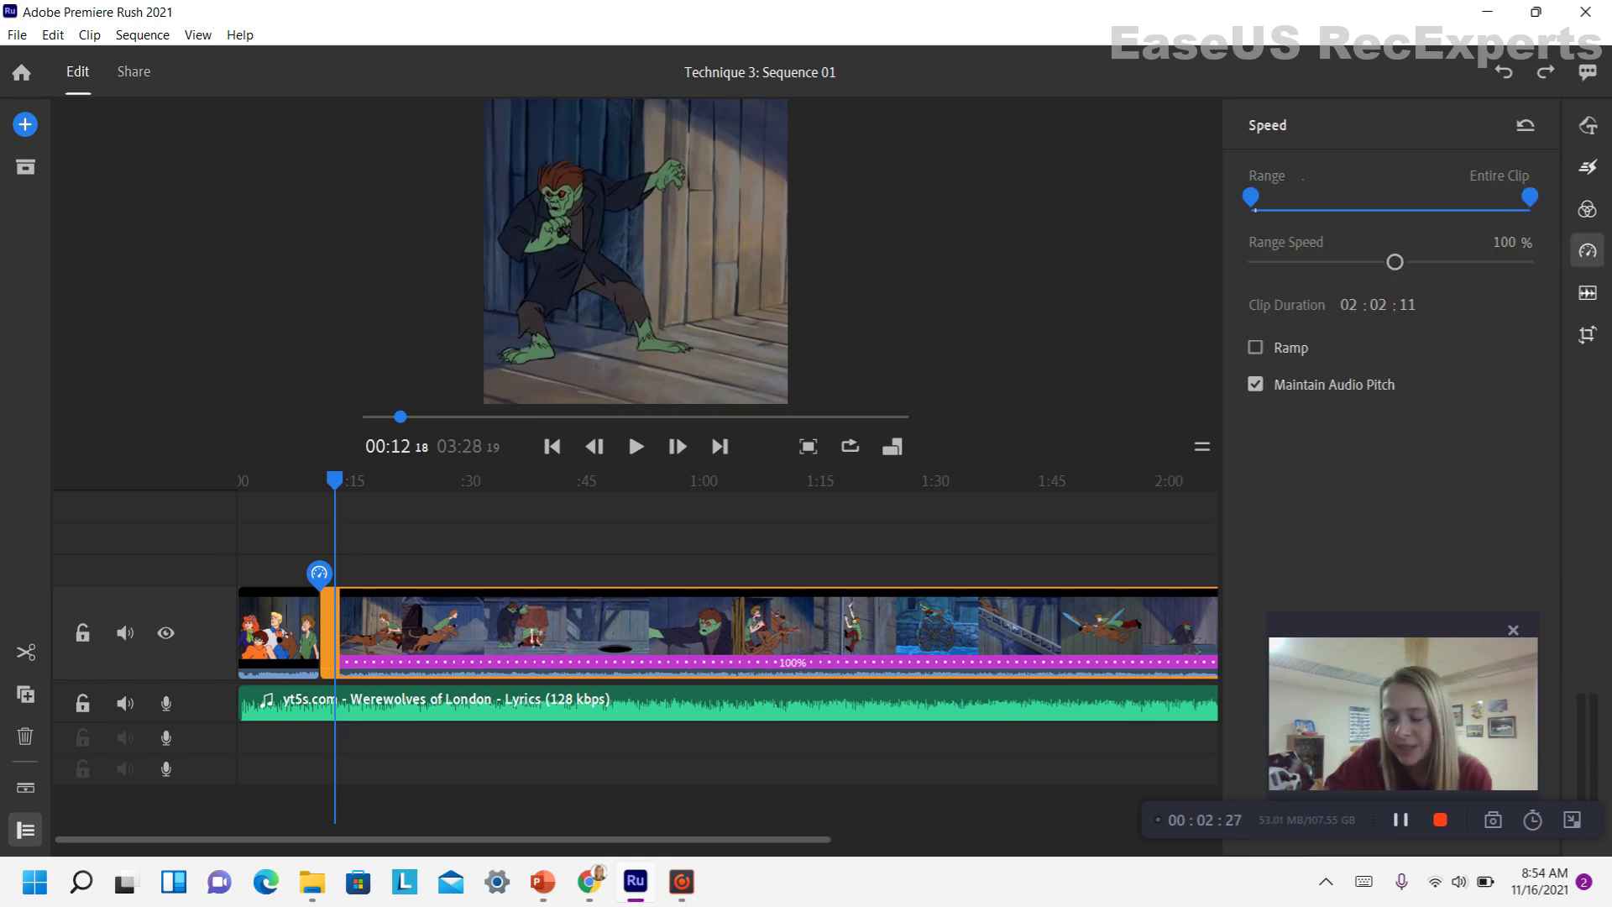
click(1587, 292)
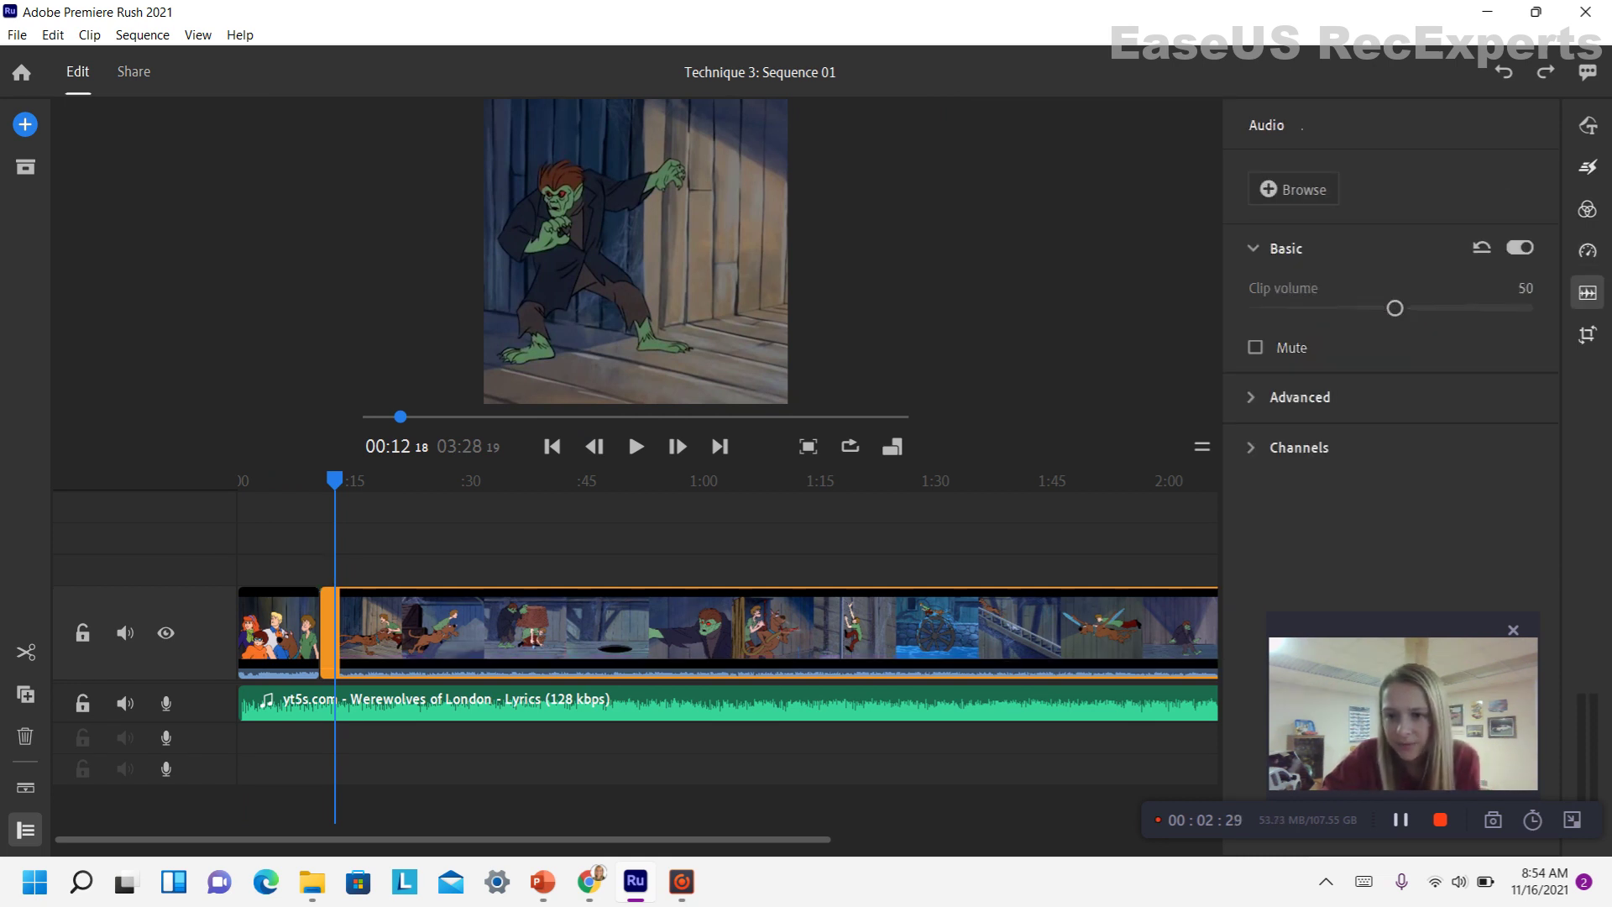
drag(1394, 308, 1257, 308)
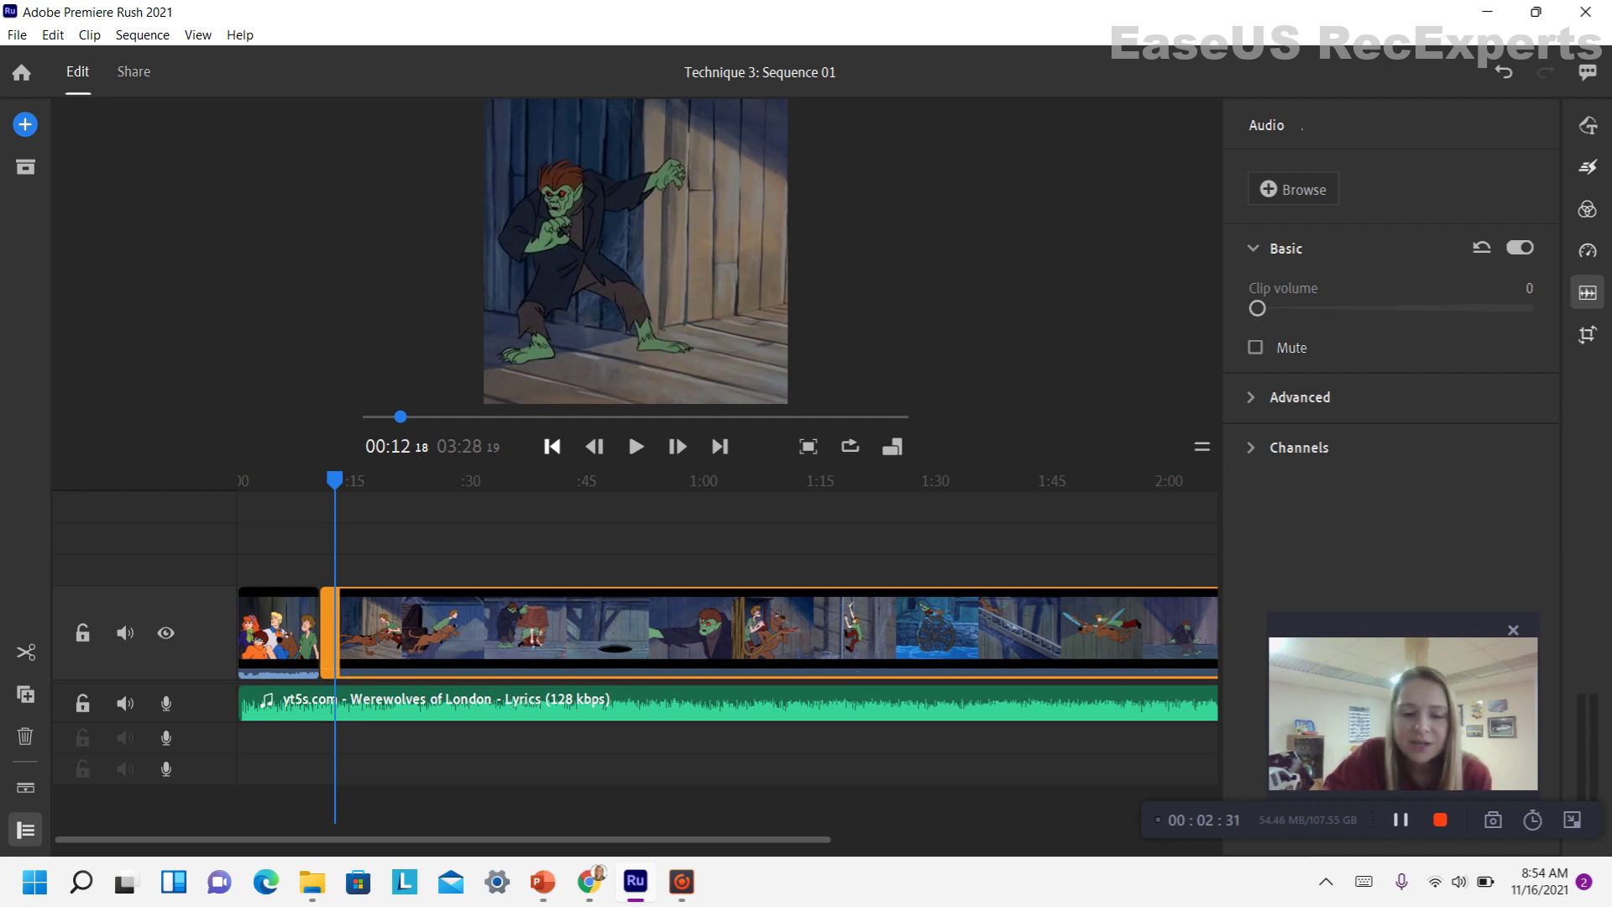
Compare the clip volume settings of the two video segments
click(285, 630)
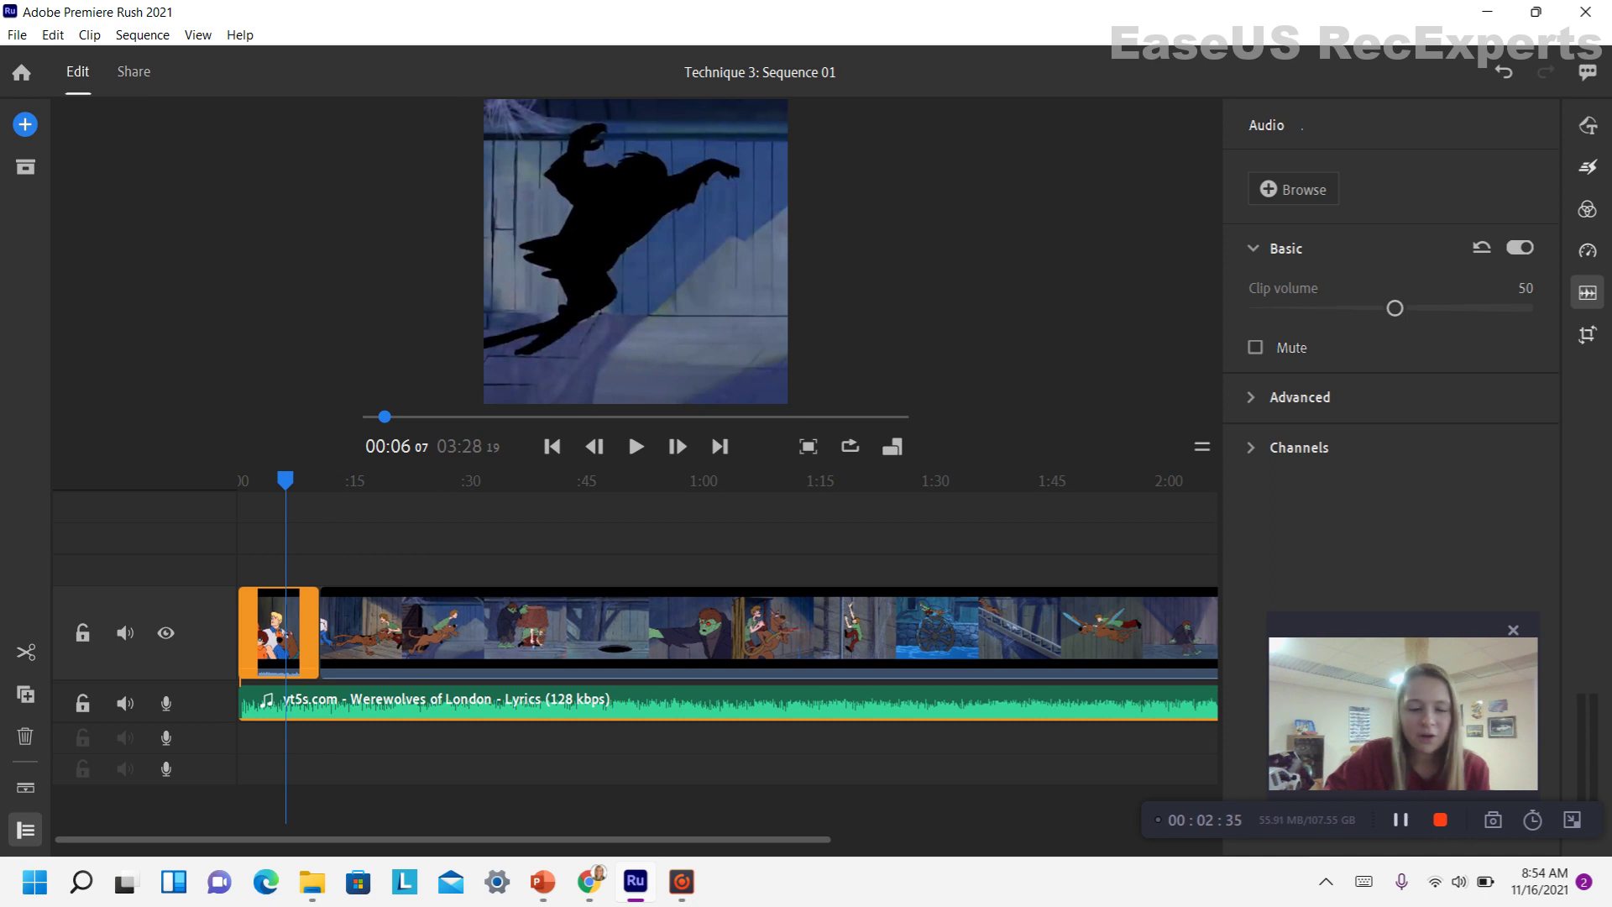
click(666, 630)
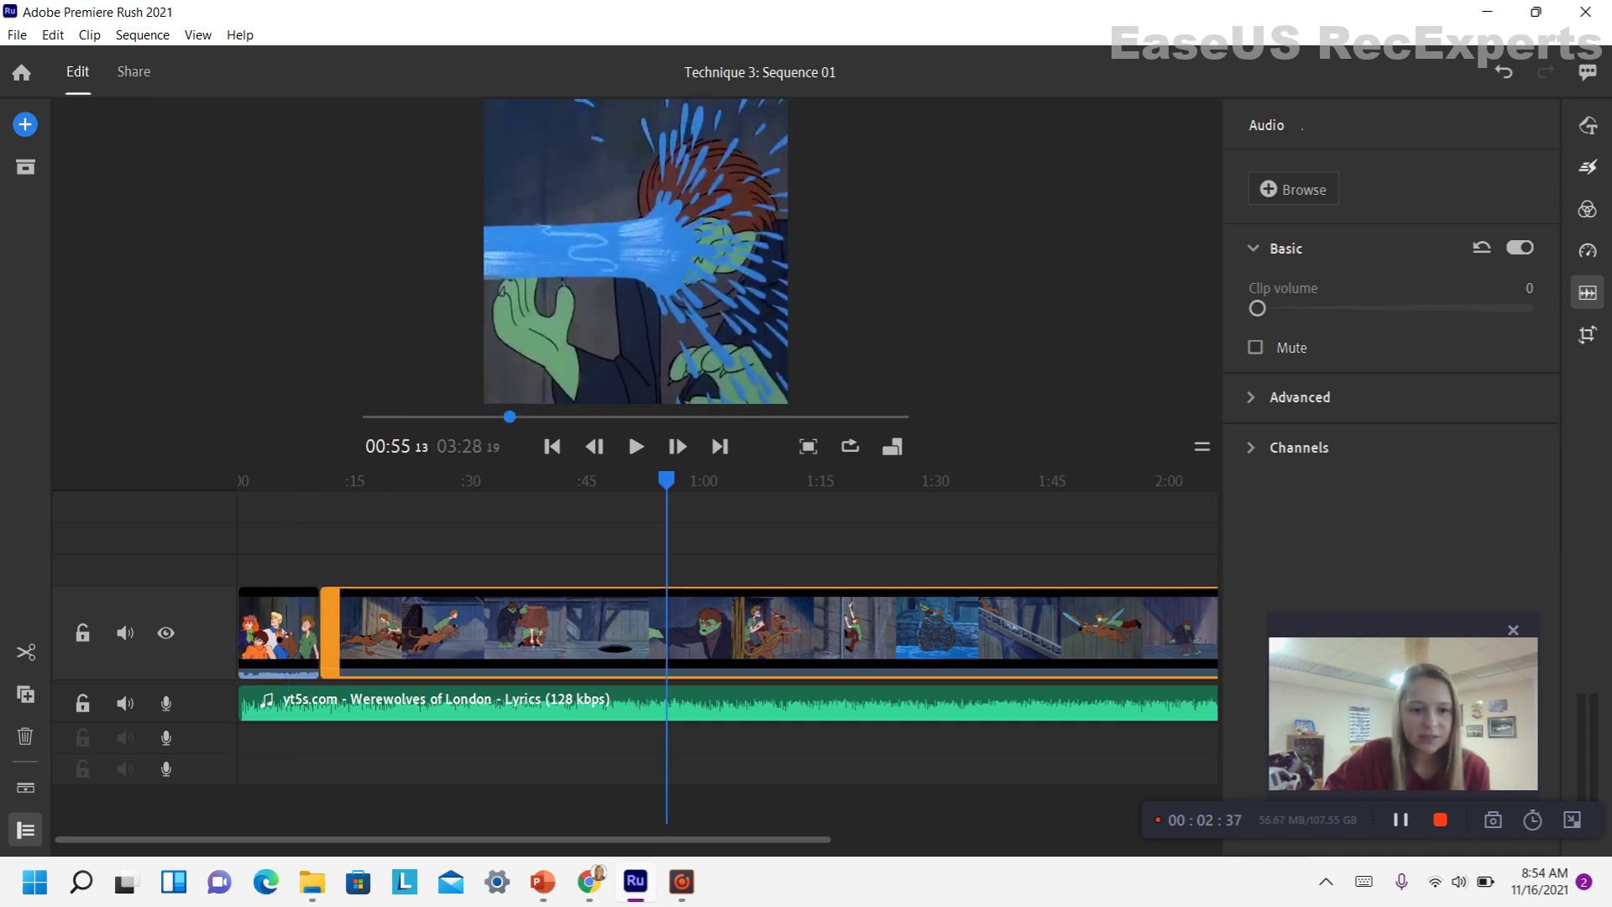
click(277, 630)
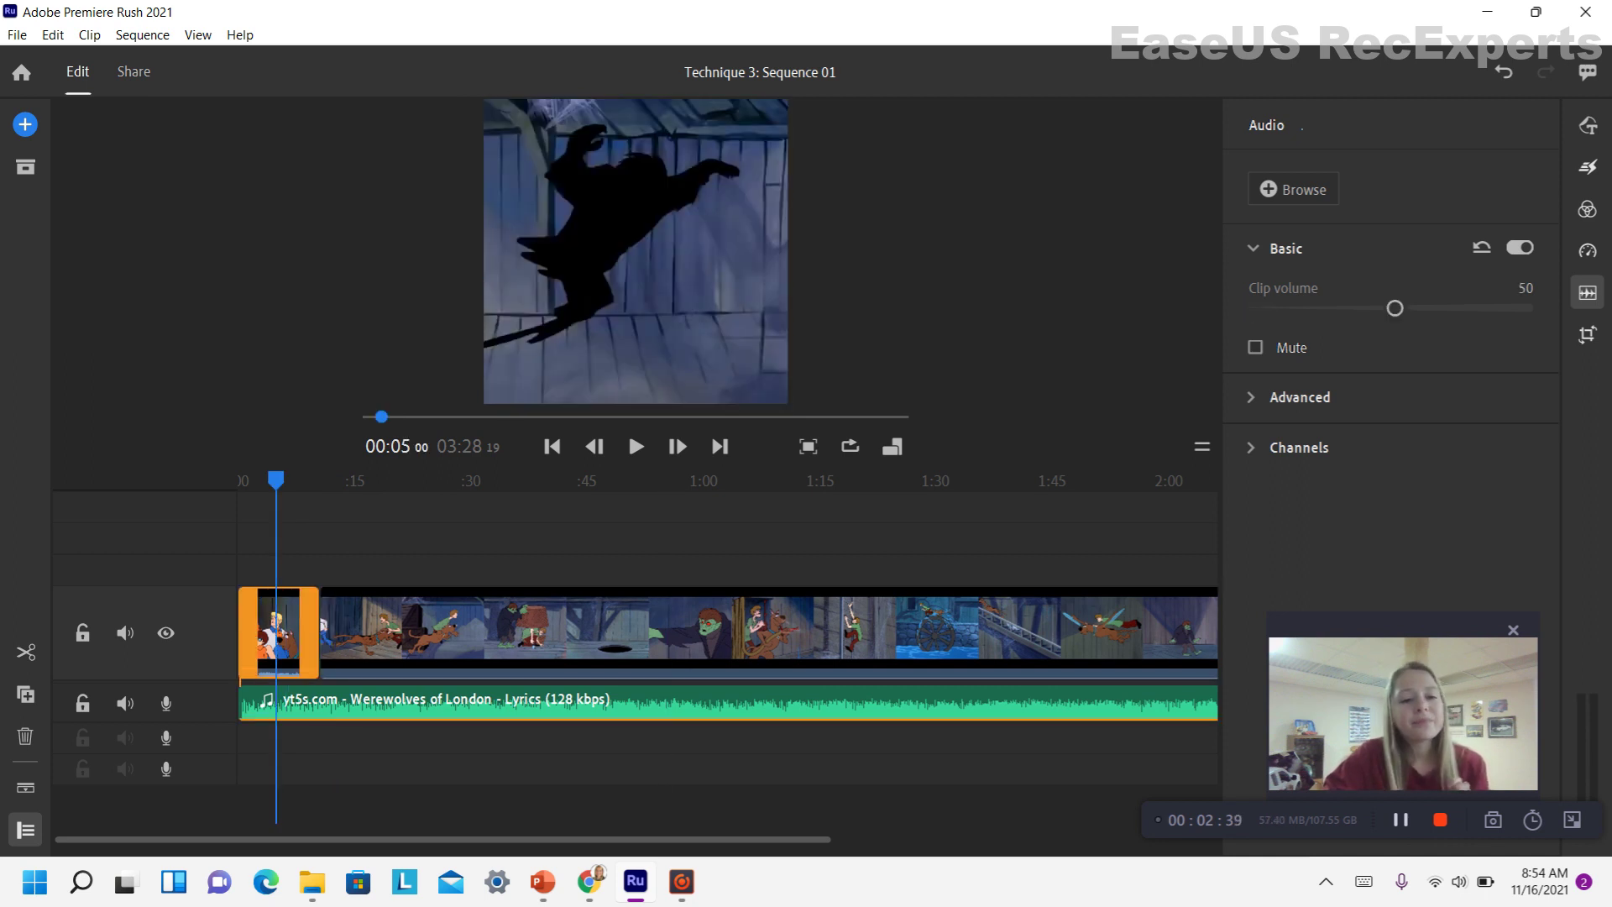
Play the sequence from the beginning to check how the sound changes at the split
key(Home)
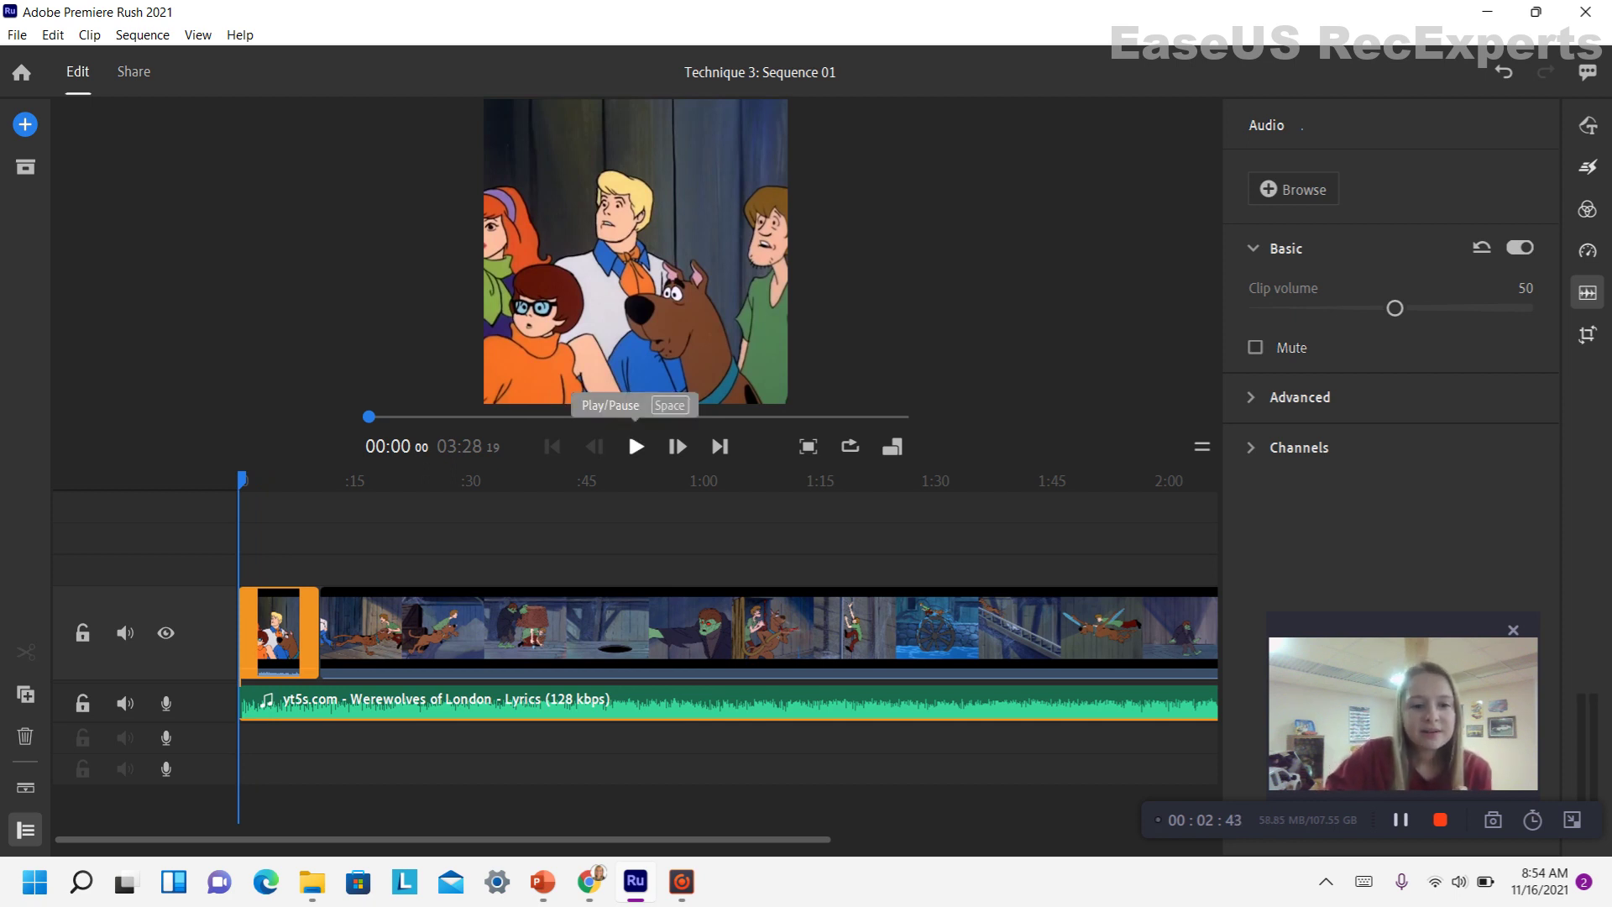
click(635, 446)
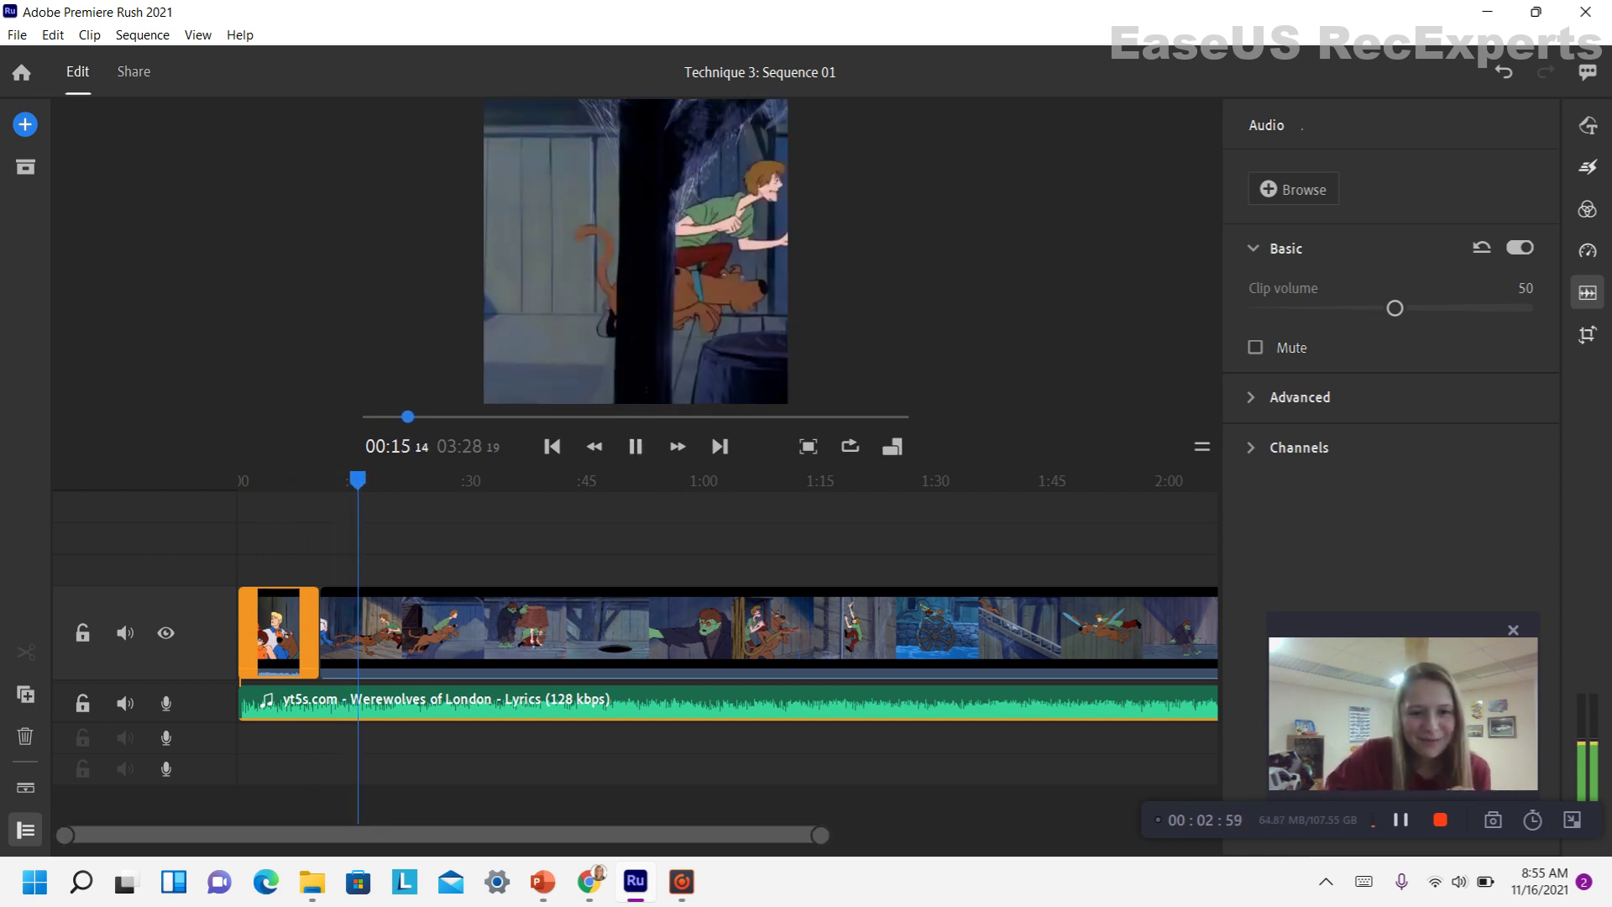
scroll(638, 638, right, 4)
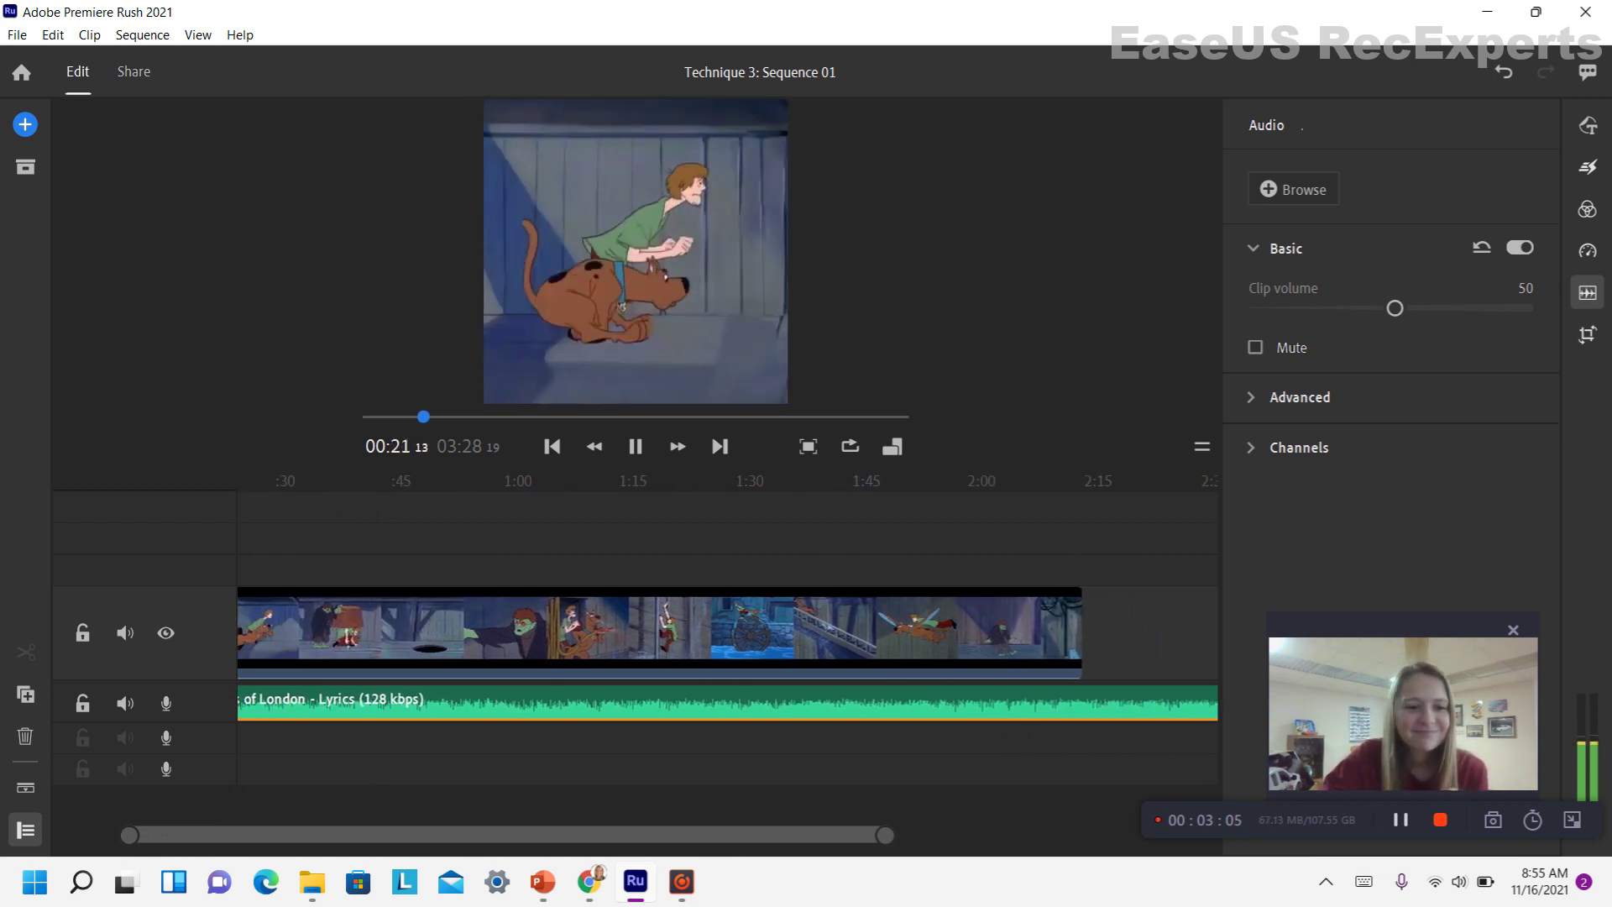
scroll(638, 639, left, 4)
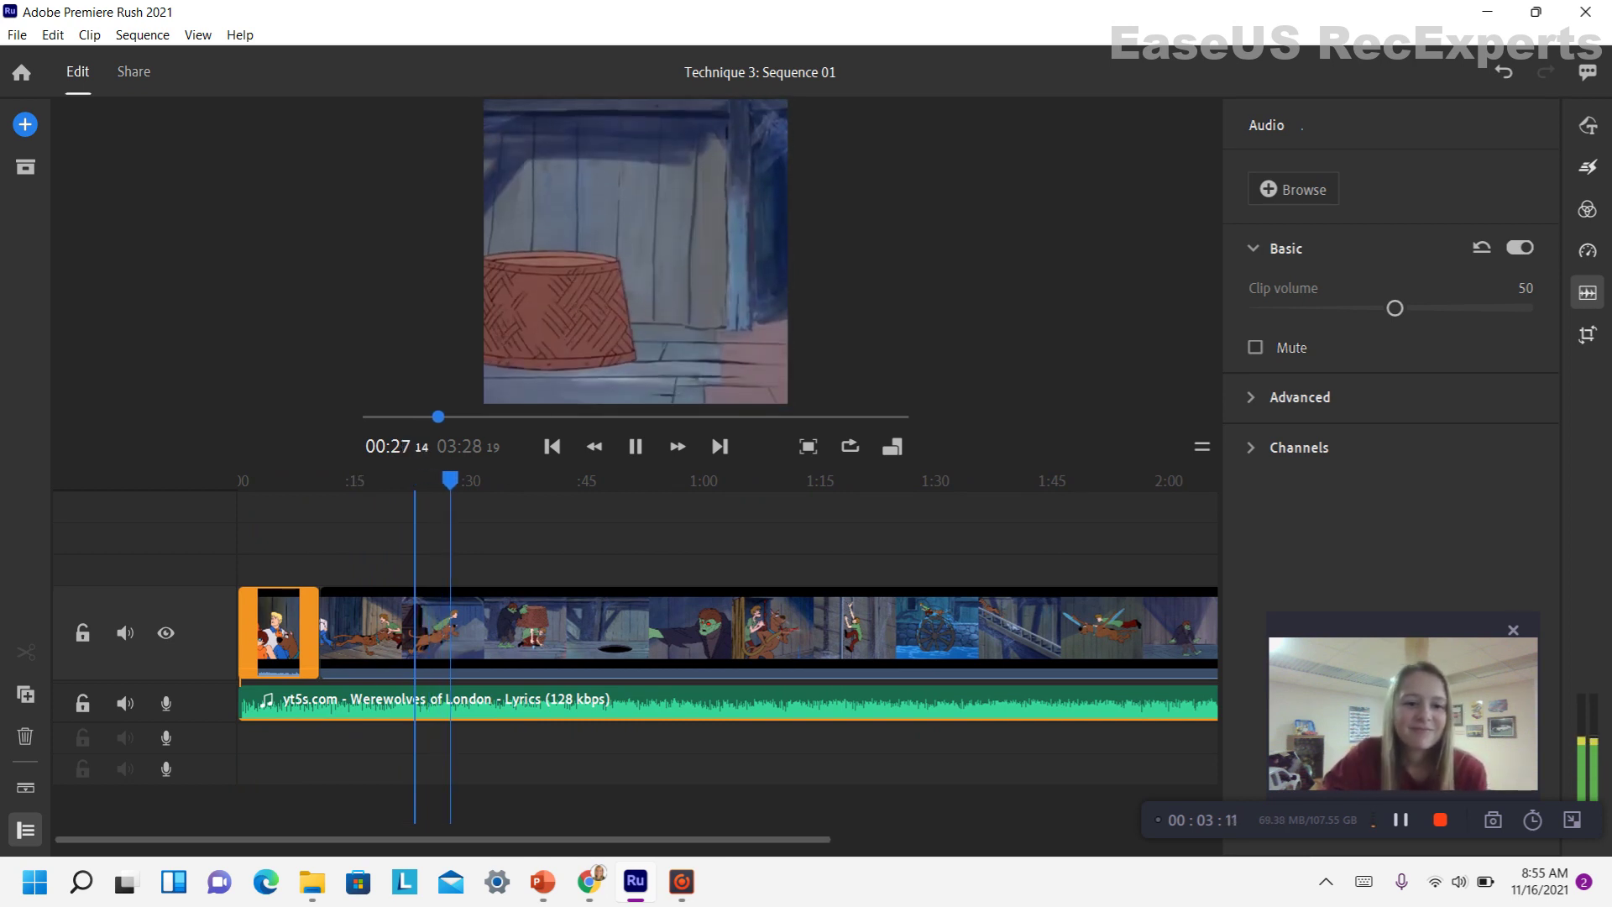
scroll(638, 638, right, 1)
scroll(638, 639, left, 1)
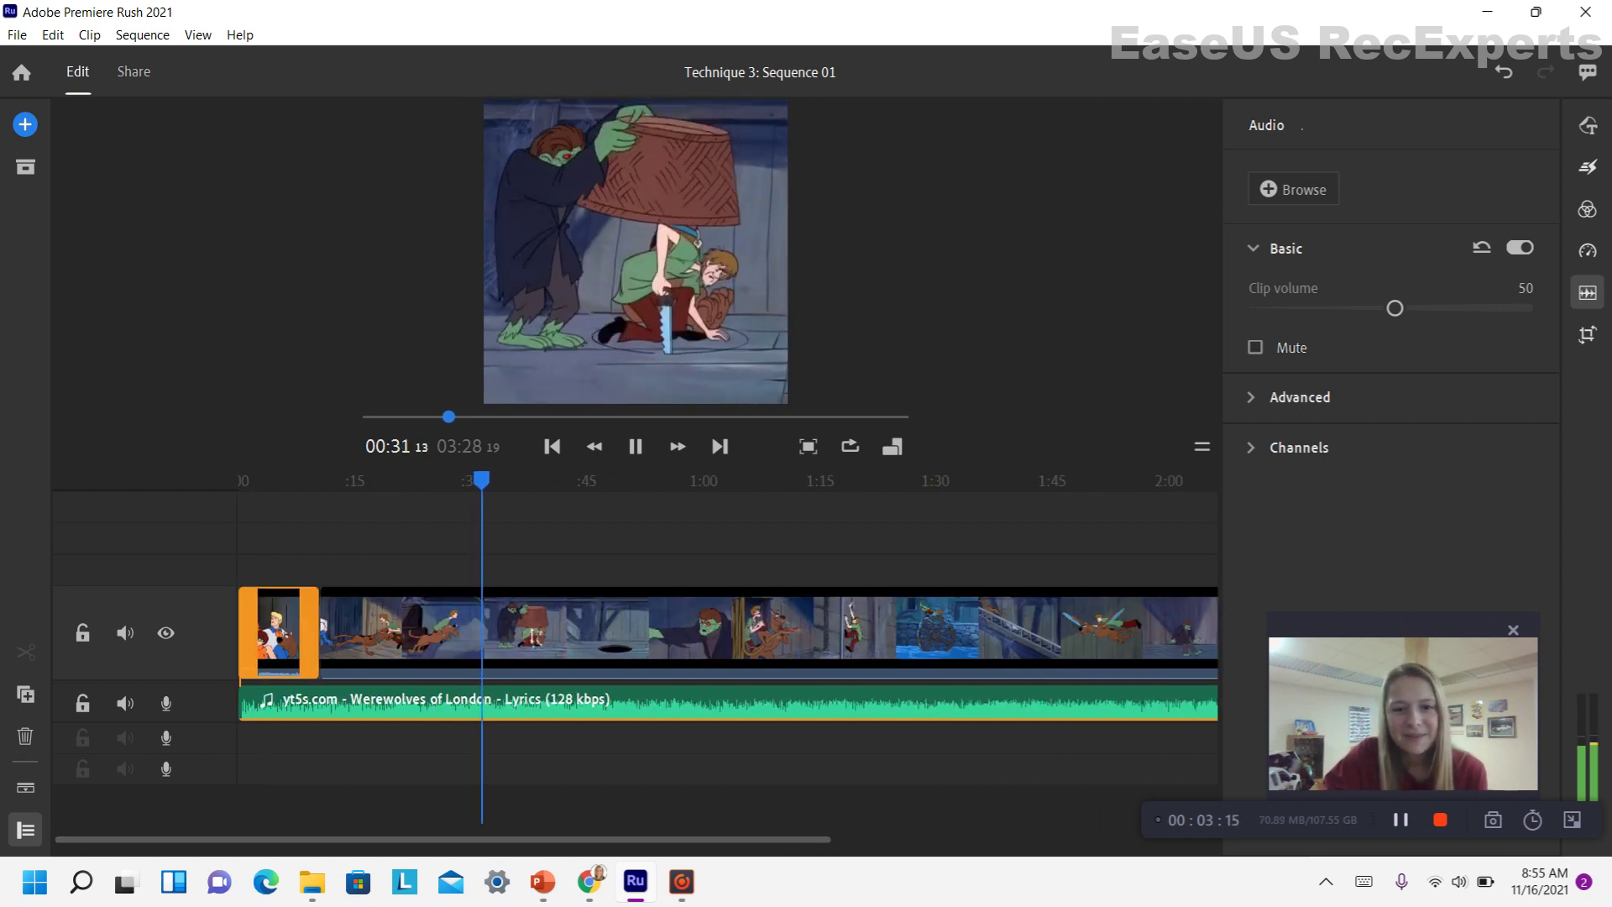
Play the longer video segment from about 1:36 to check its sound, and pause playback
click(986, 630)
key(space)
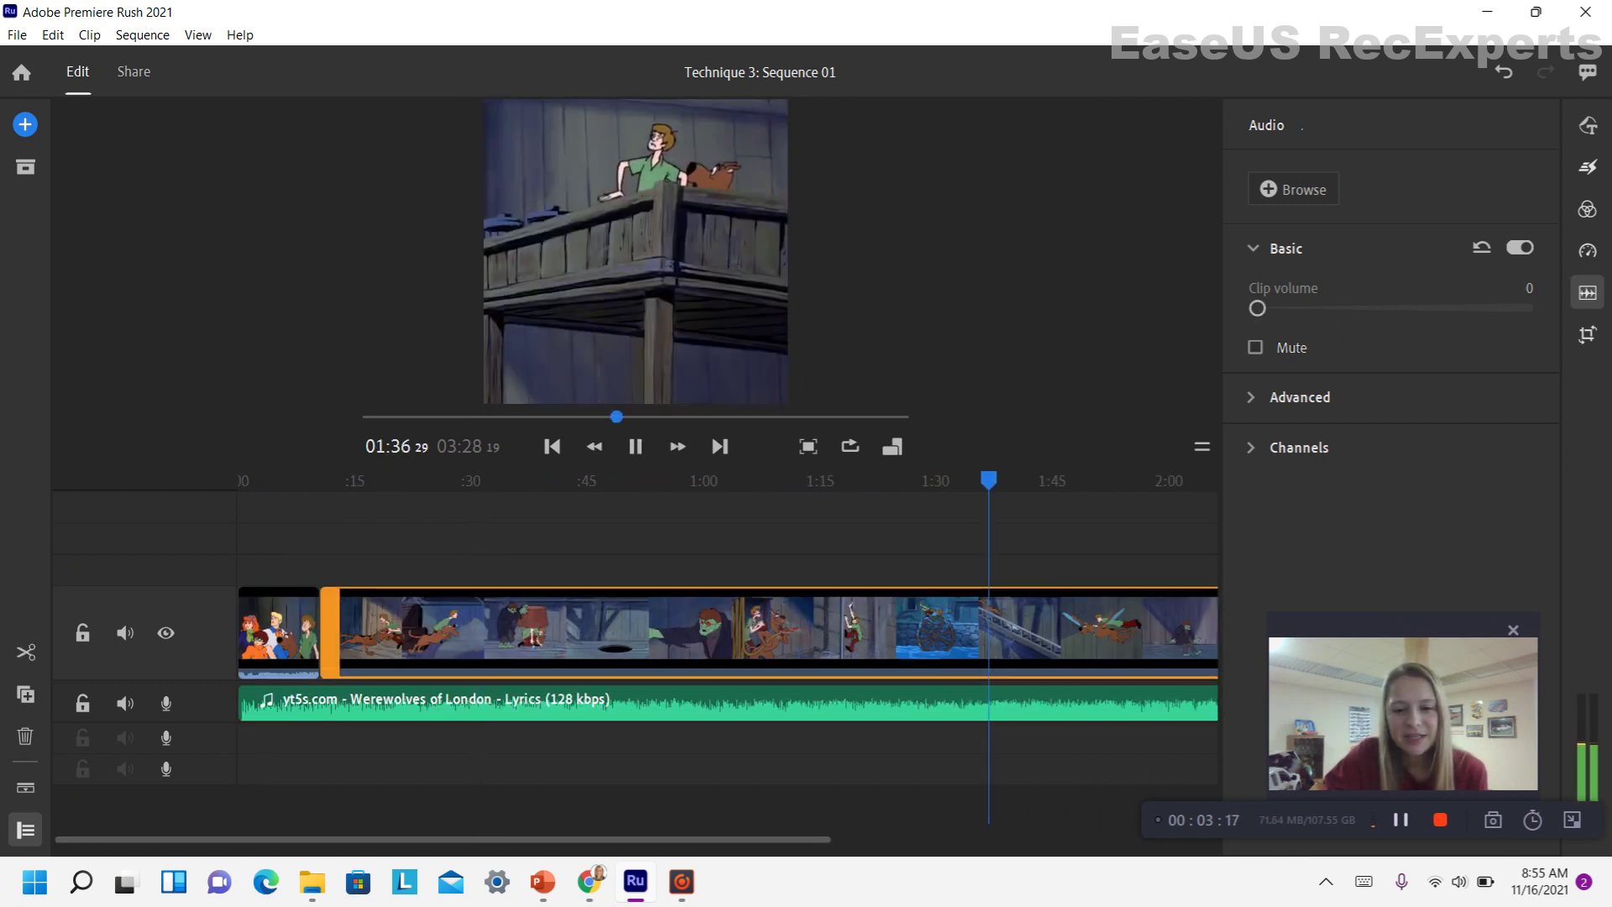
scroll(639, 638, right, 5)
scroll(638, 638, right, 14)
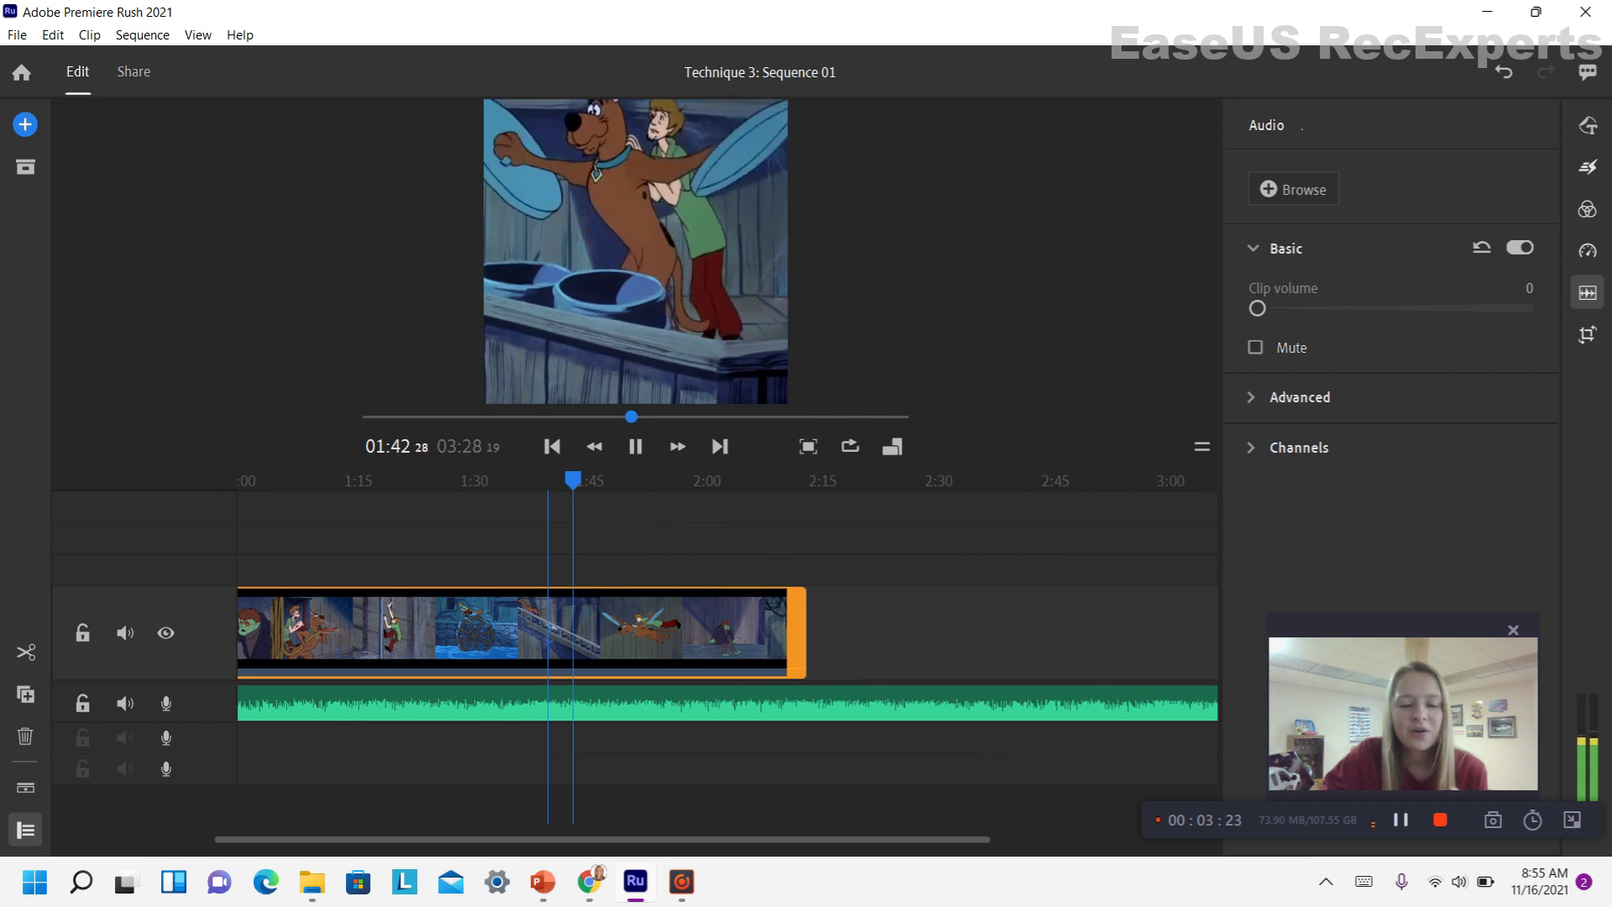
key(space)
Locate the end of the video clip and trim the end of the Werewolves of London audio clip back to match it
drag(580, 480, 806, 480)
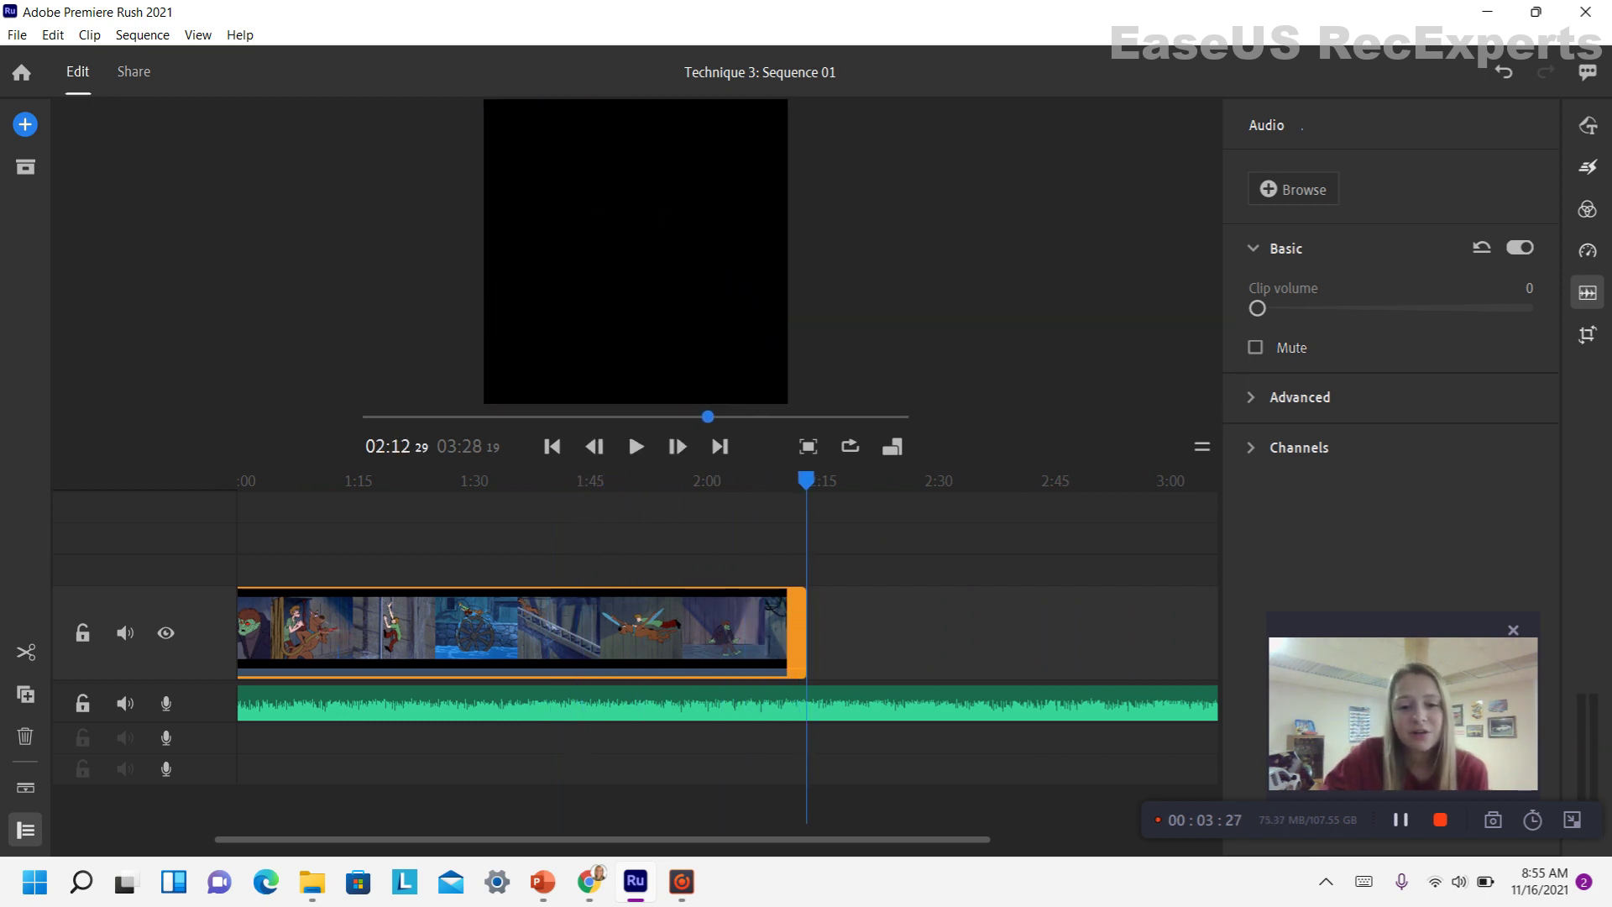
scroll(727, 655, right, 5)
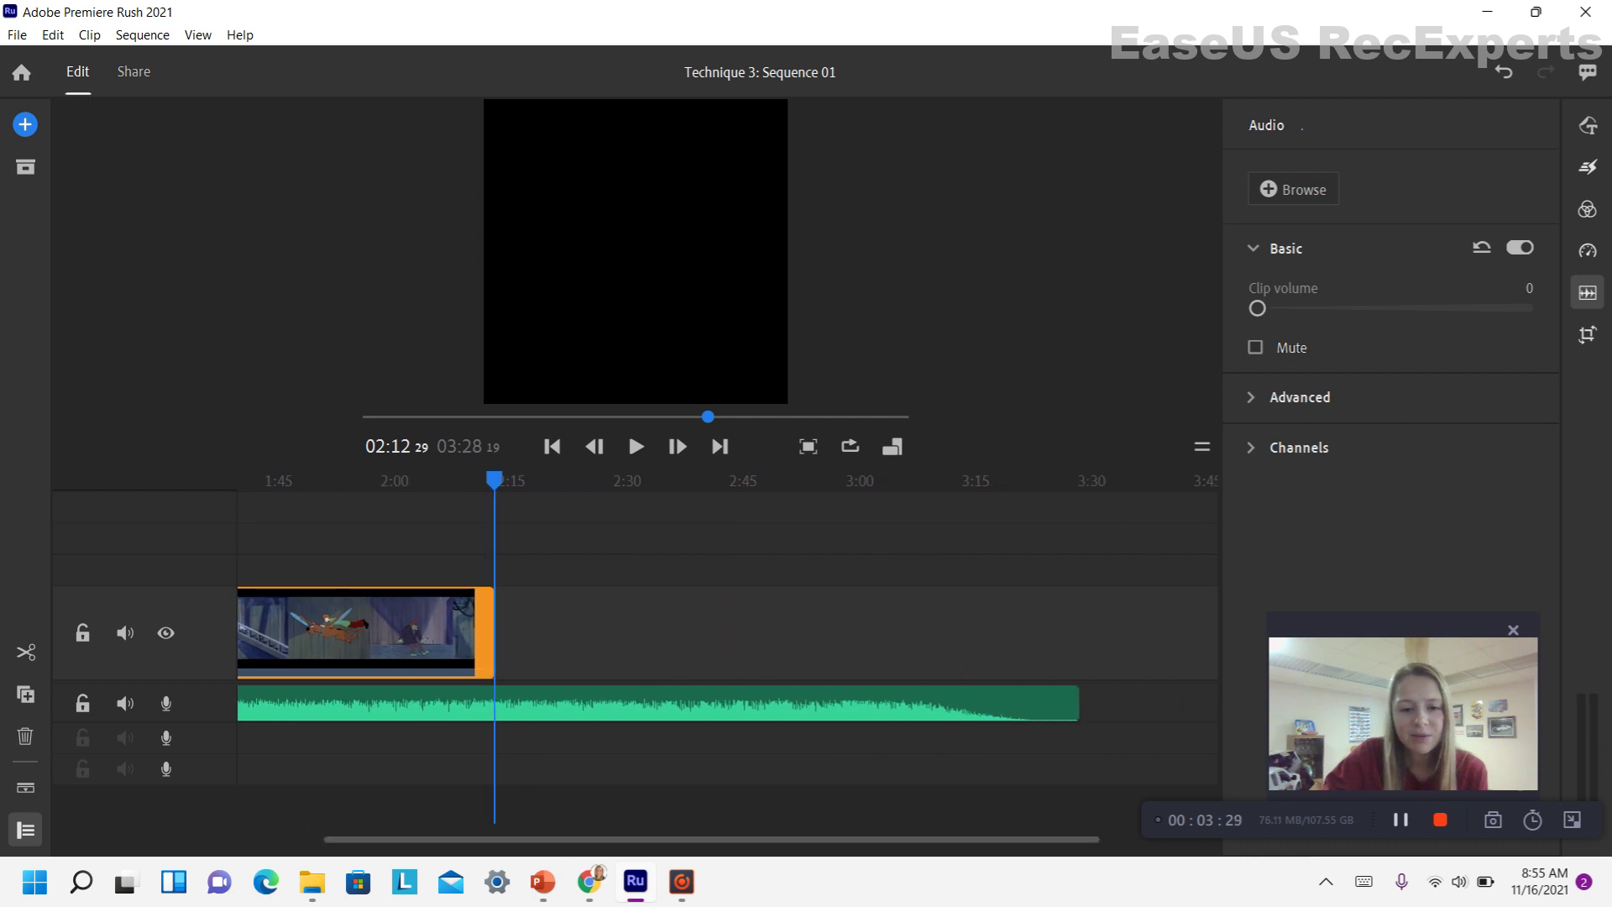
click(750, 702)
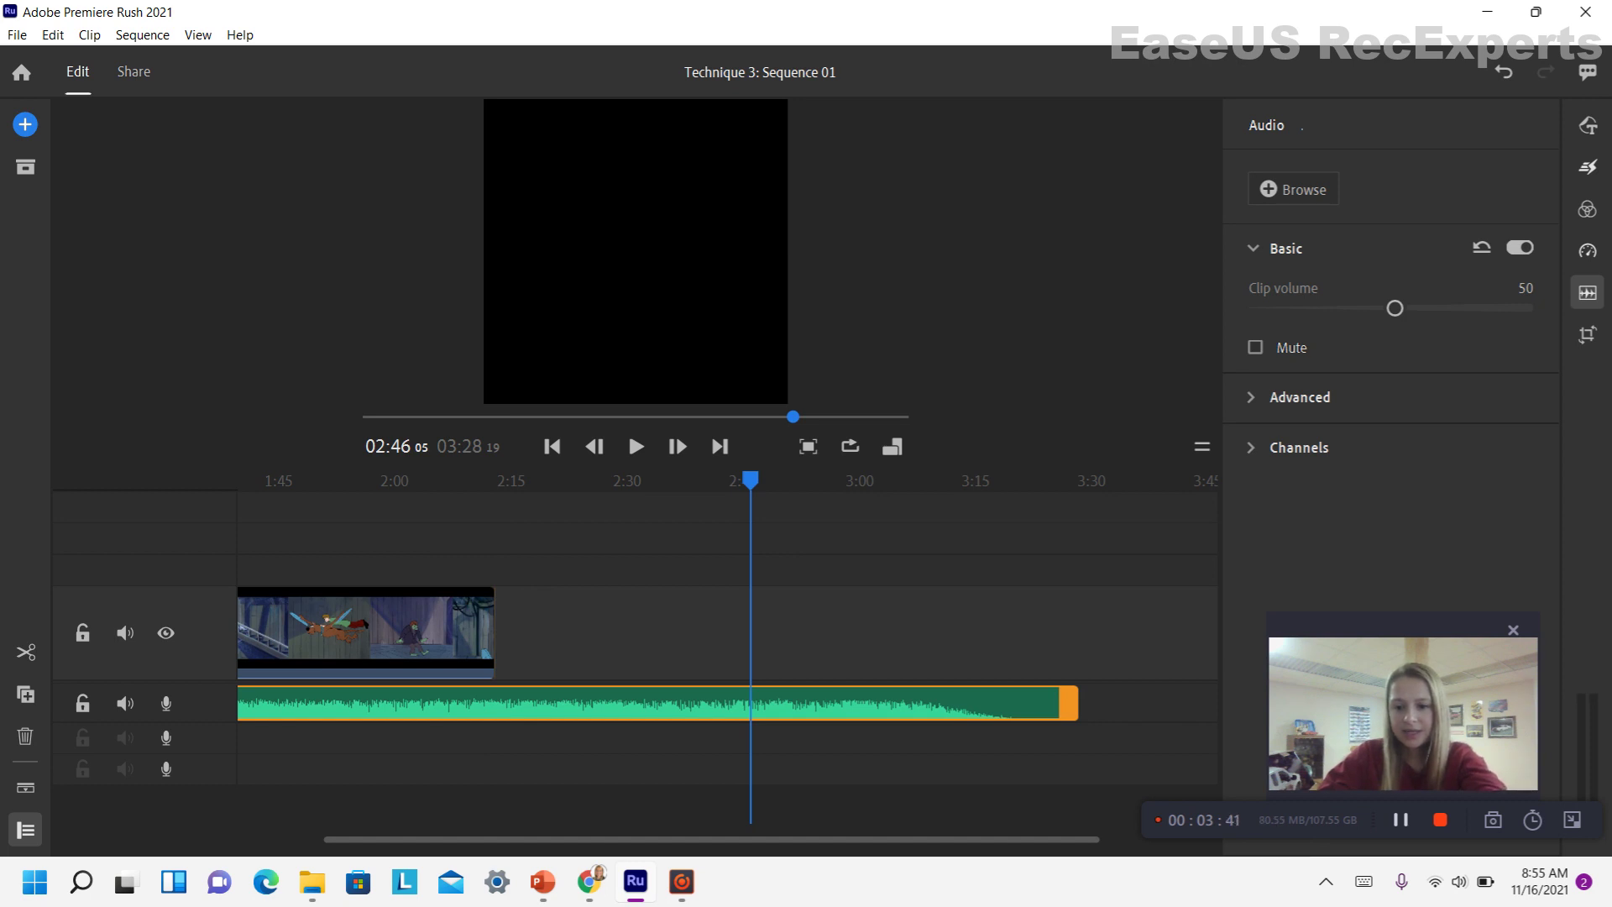
drag(1069, 702, 494, 703)
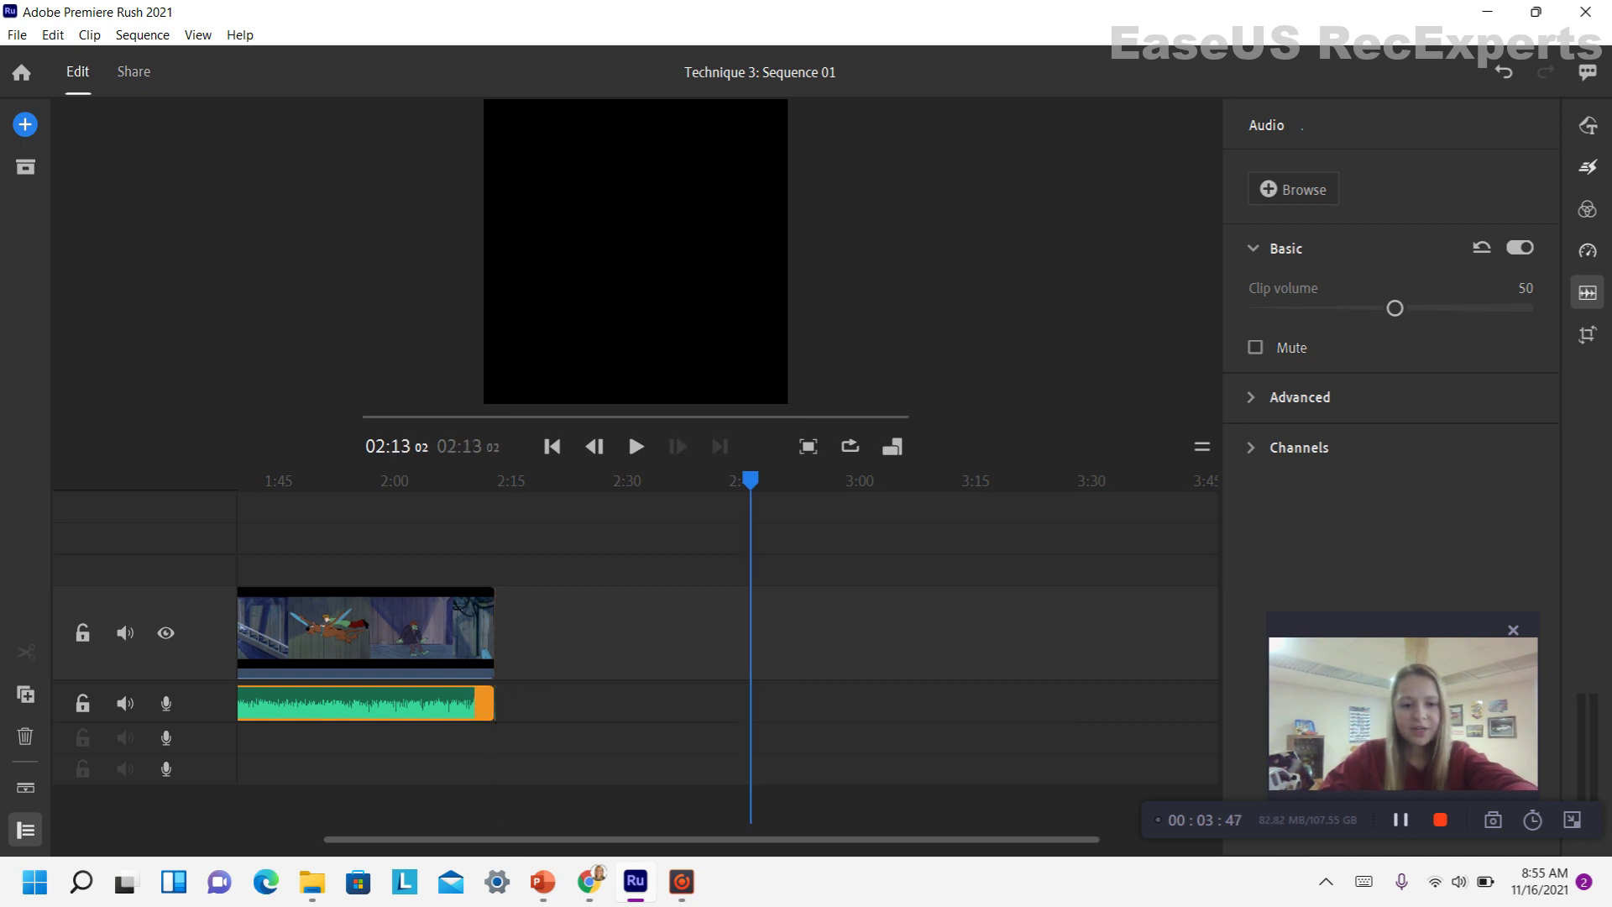
Play the last few seconds of the sequence to check that music and video end together
click(453, 629)
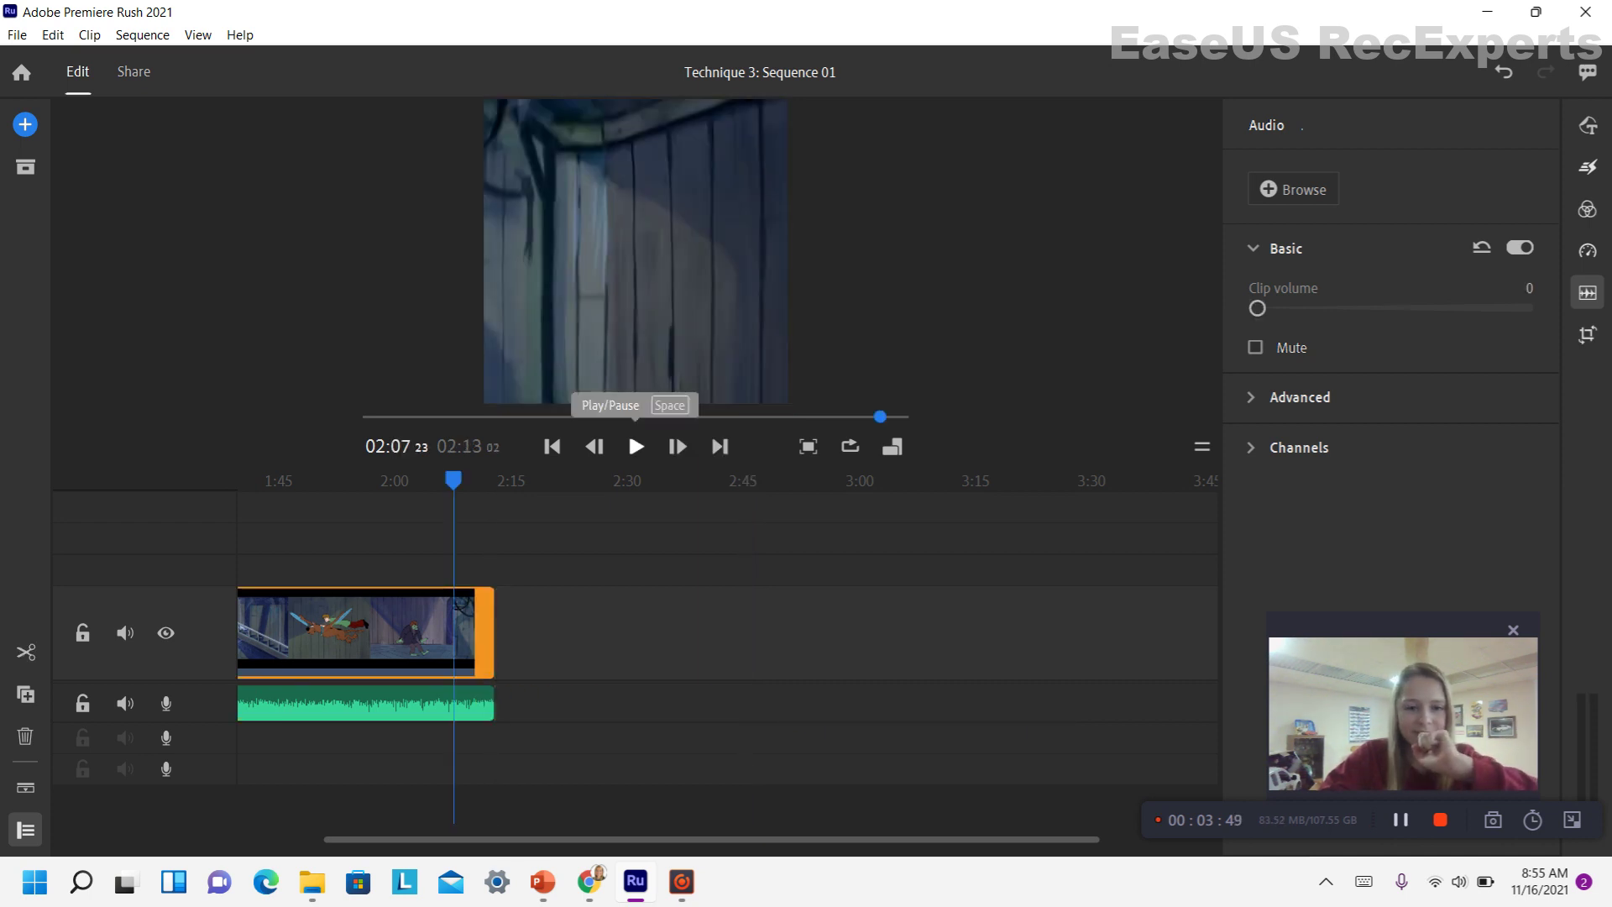
click(636, 445)
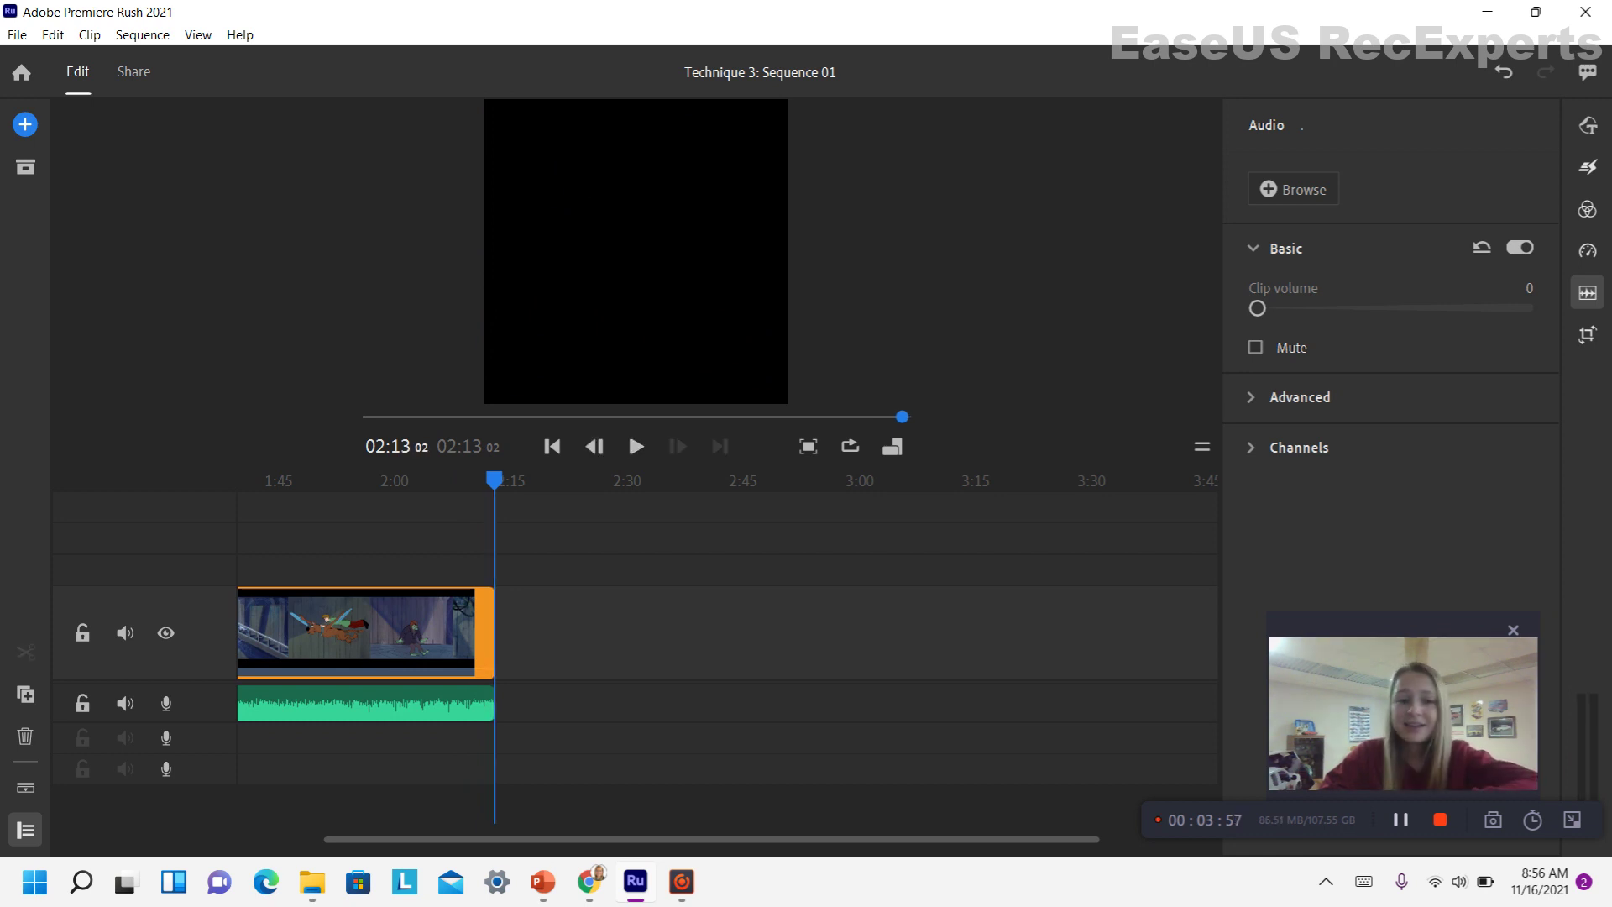
Select the short opening segment and the longer video segment alternately to review their clip volume settings
scroll(727, 672, left, 5)
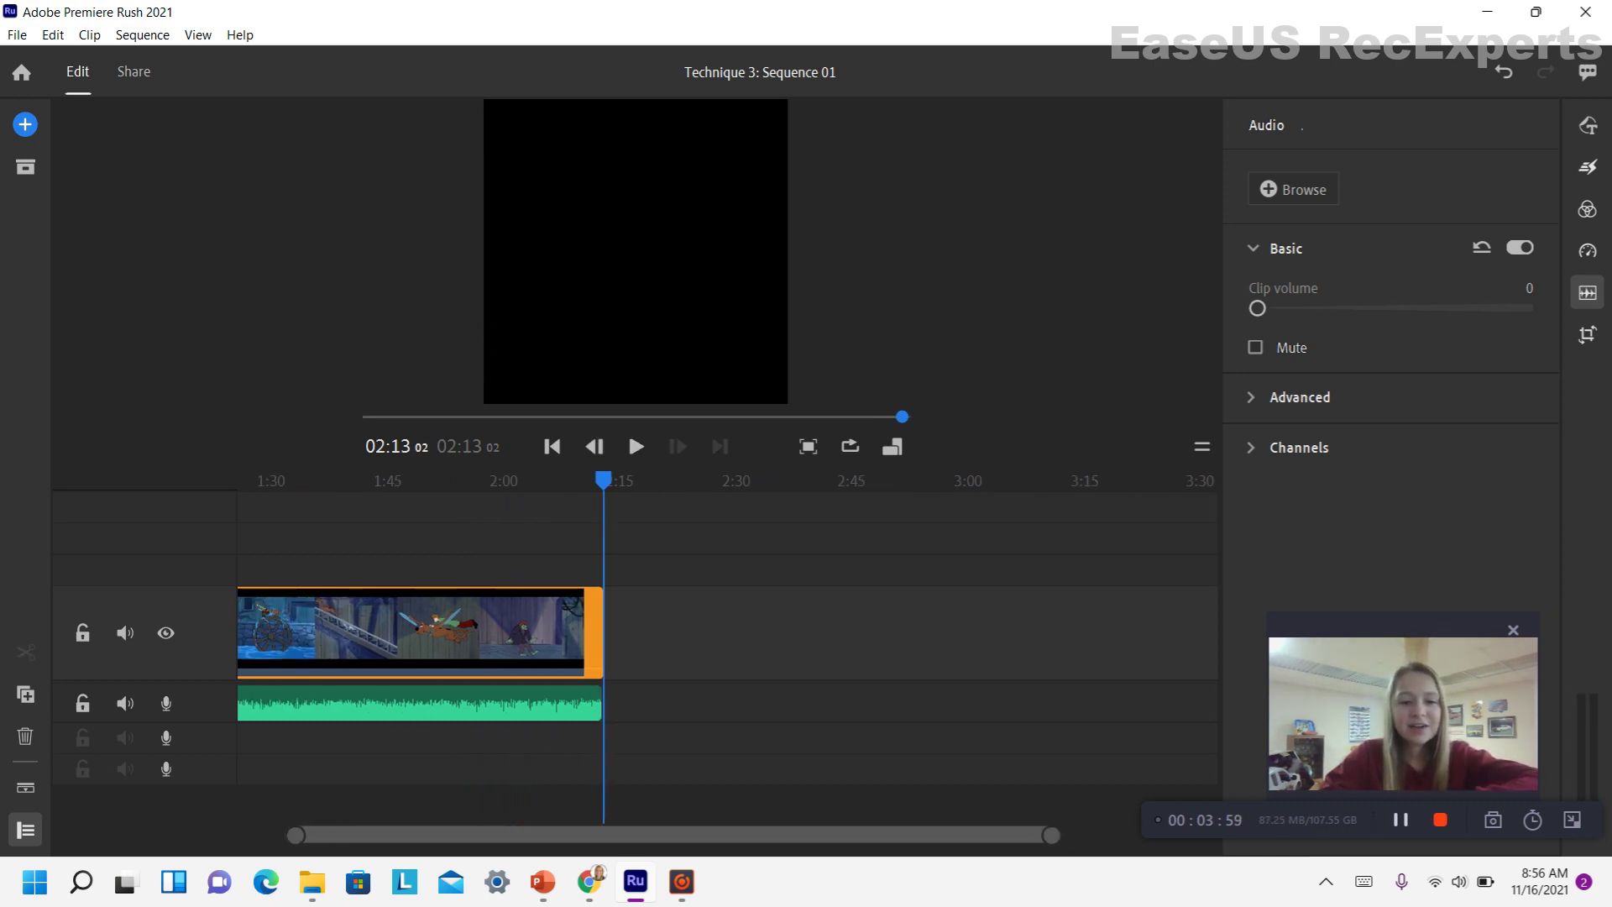
click(273, 630)
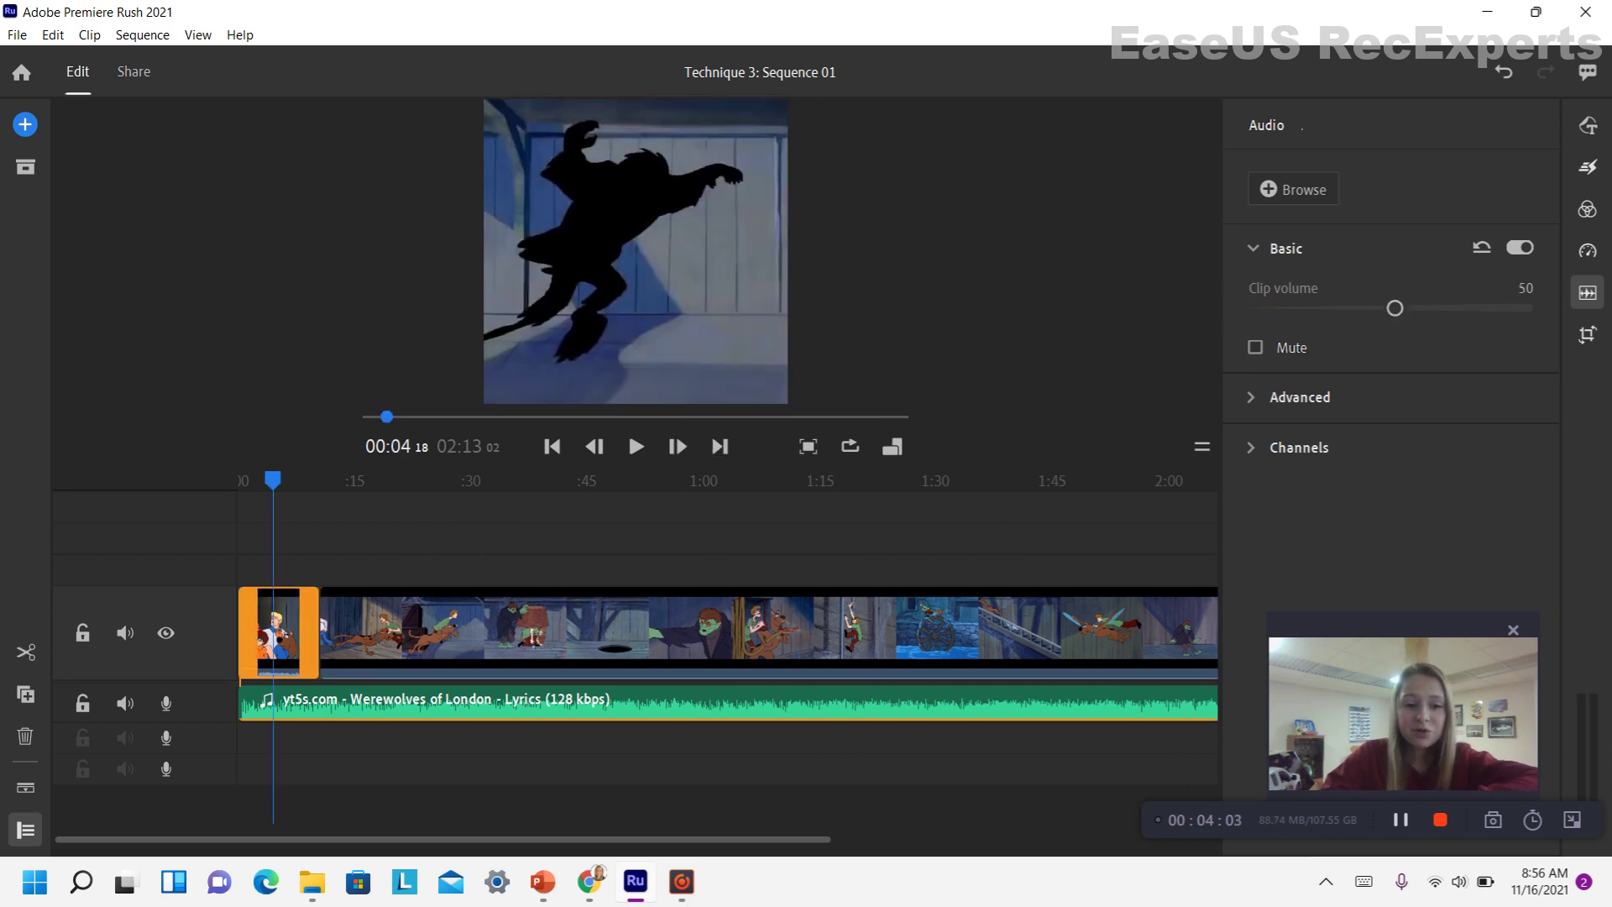
click(353, 630)
click(277, 630)
click(361, 630)
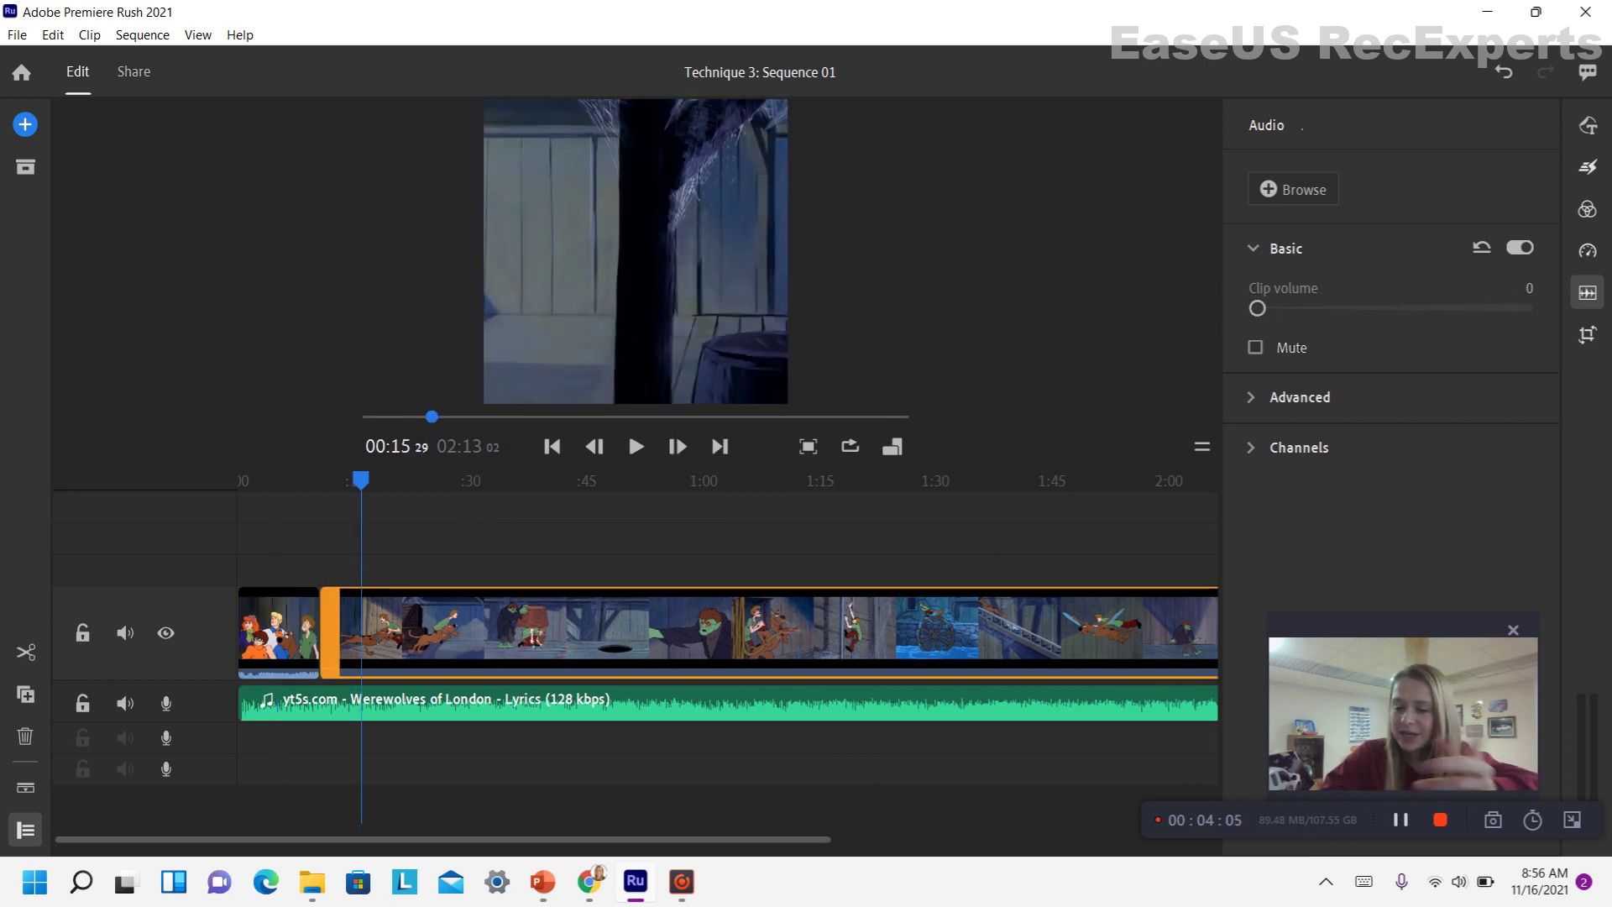